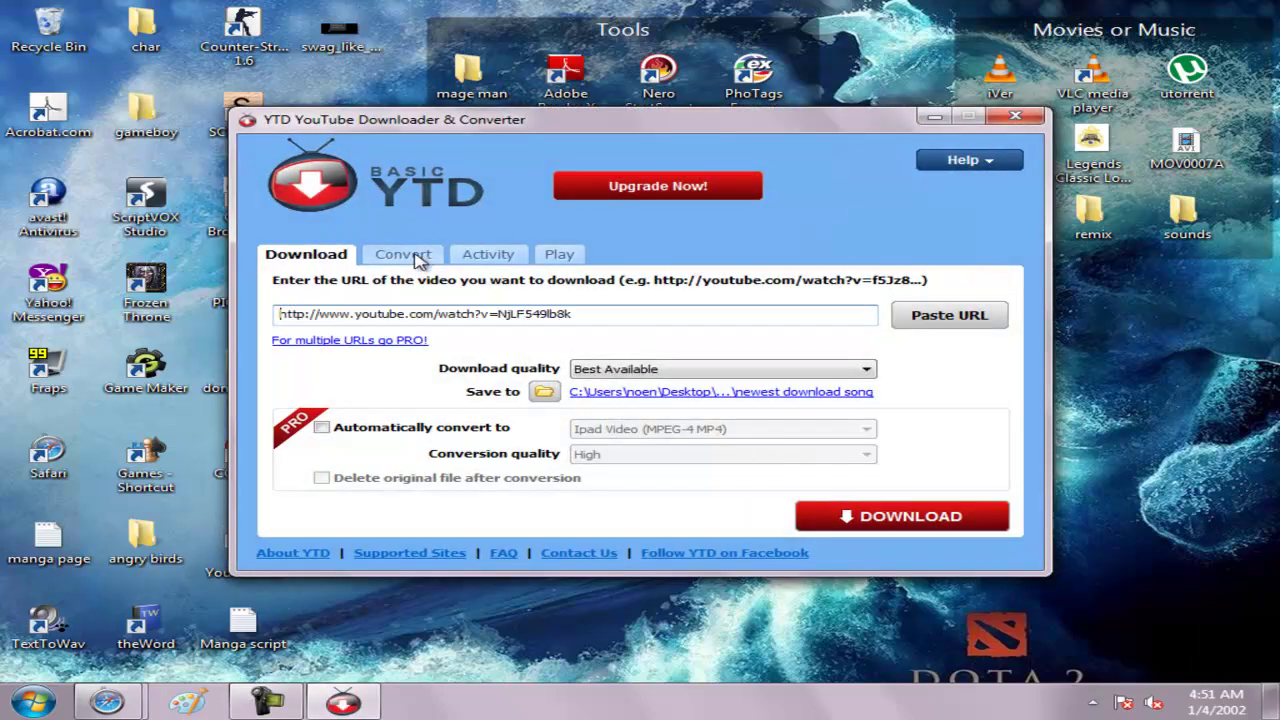
- Glance through the Convert, Download and Activity tabs, close YTD and raise the Start menu
click(402, 254)
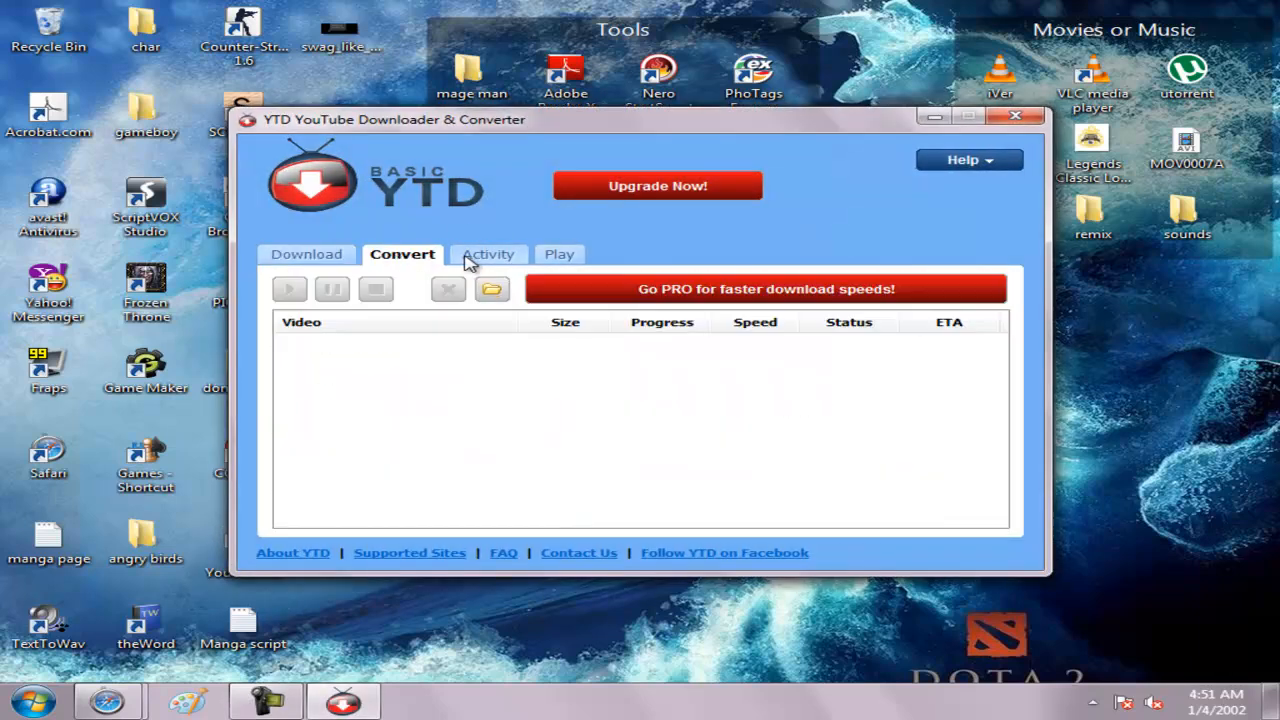
click(306, 254)
click(488, 254)
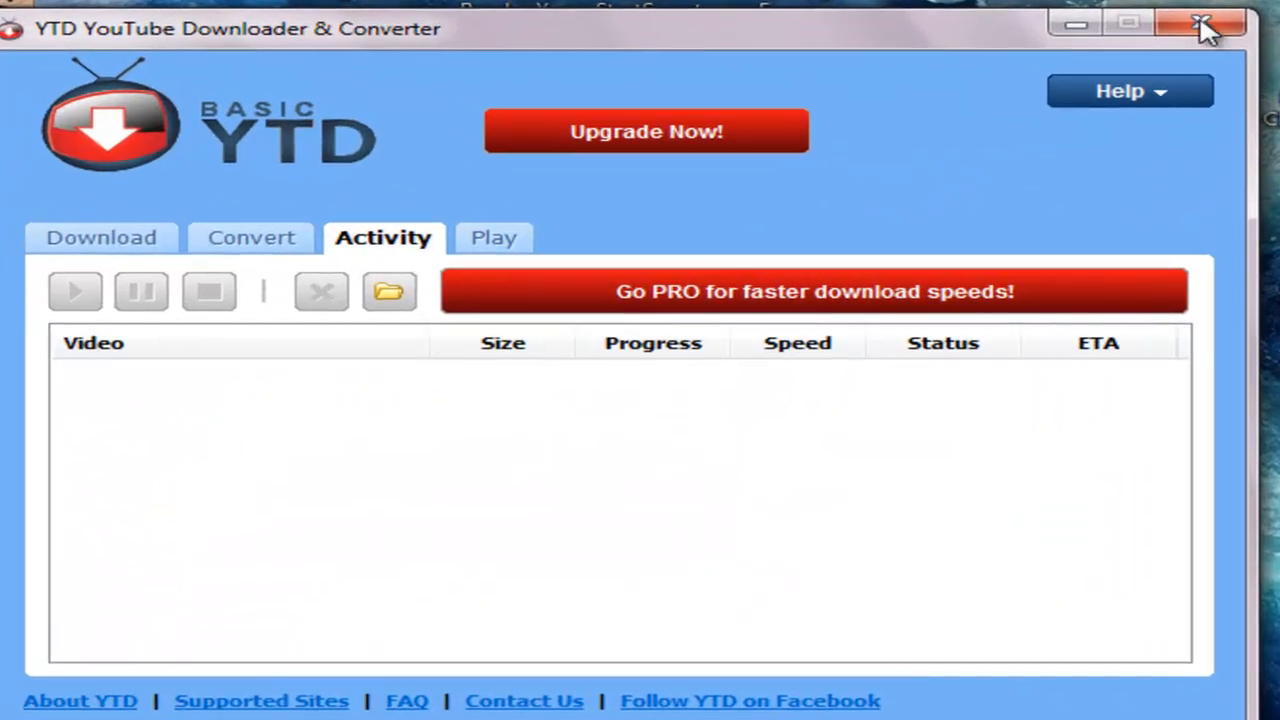
click(1205, 28)
key(super)
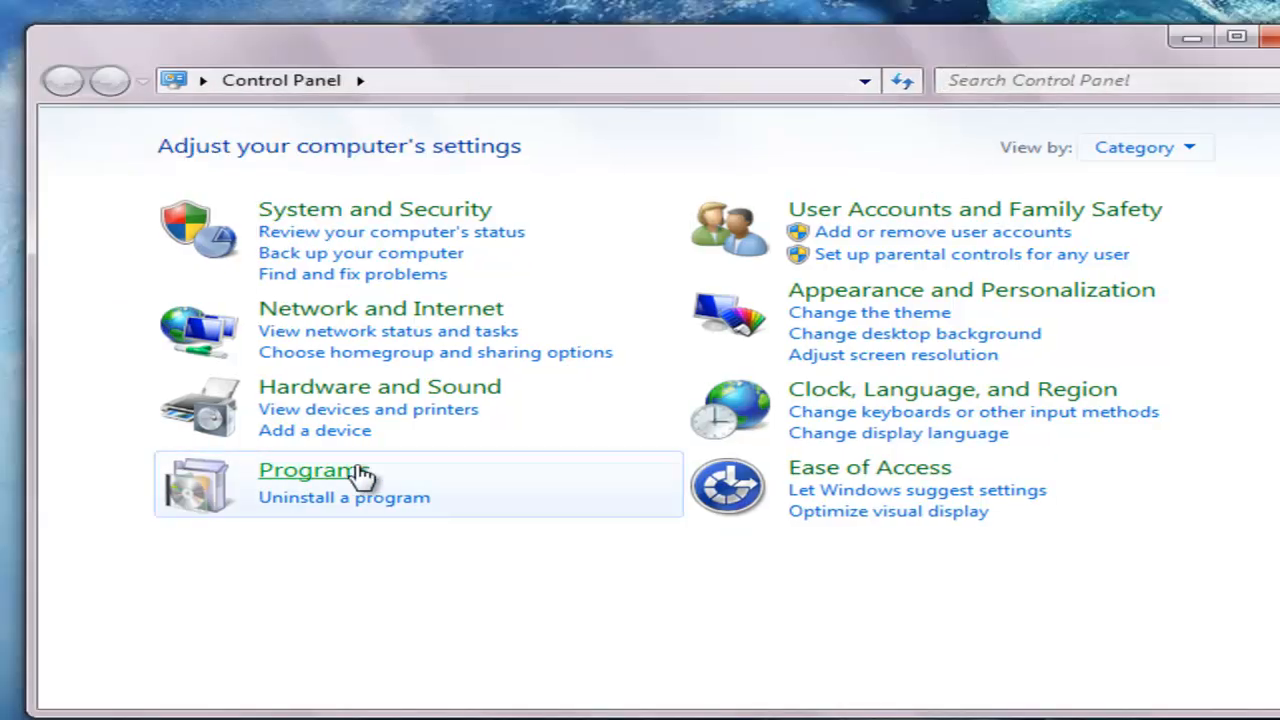
- In Programs > Uninstall a program, select YTD YouTube Downloader & Converter 3.6 and begin its uninstall
click(361, 476)
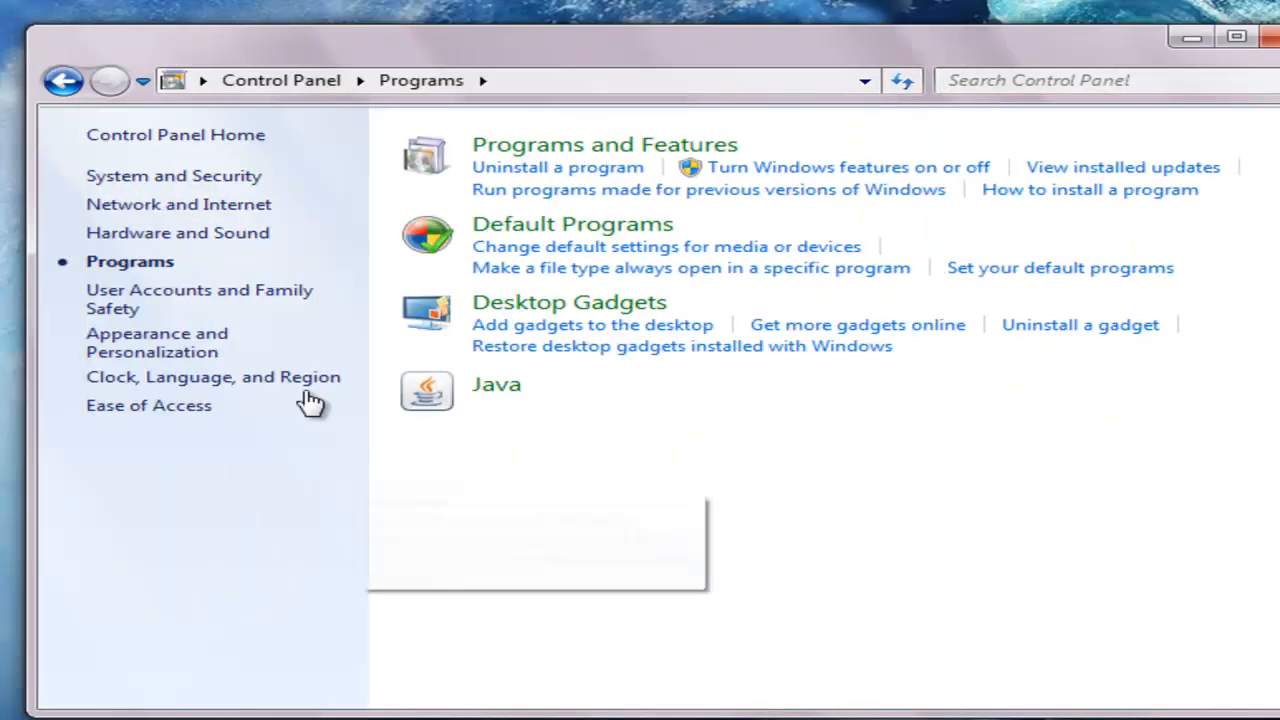
click(558, 167)
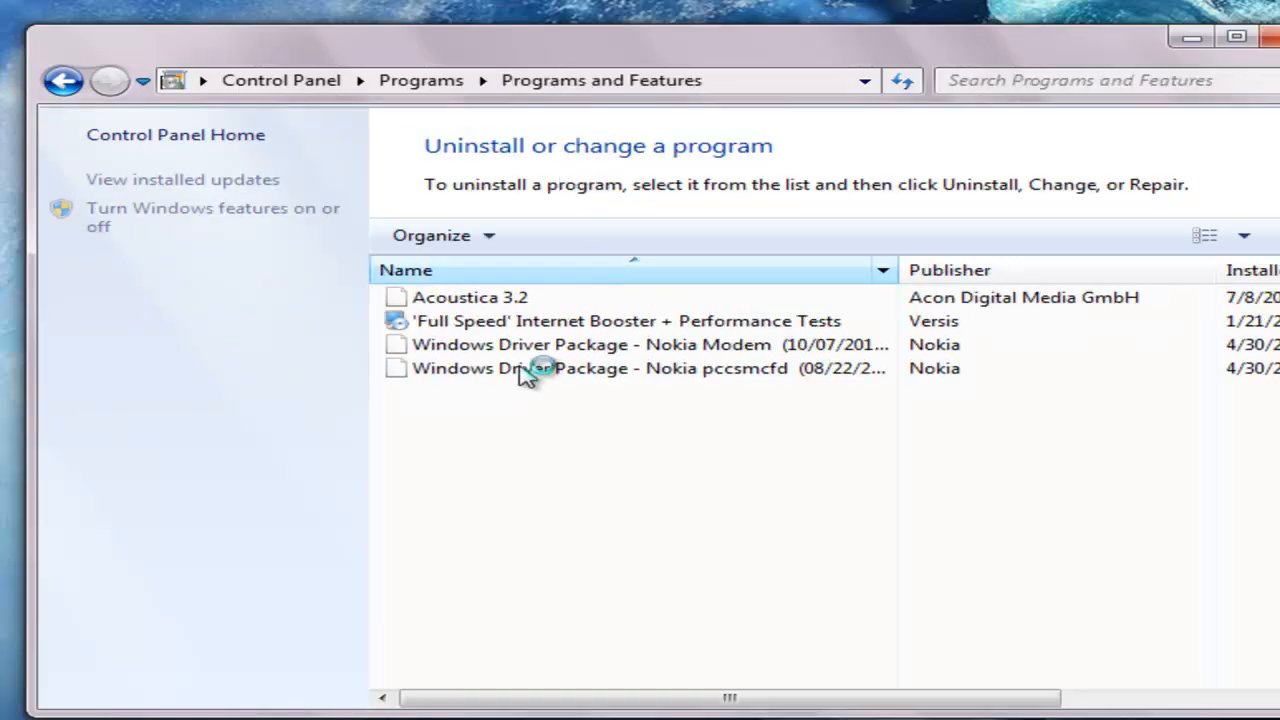
click(829, 347)
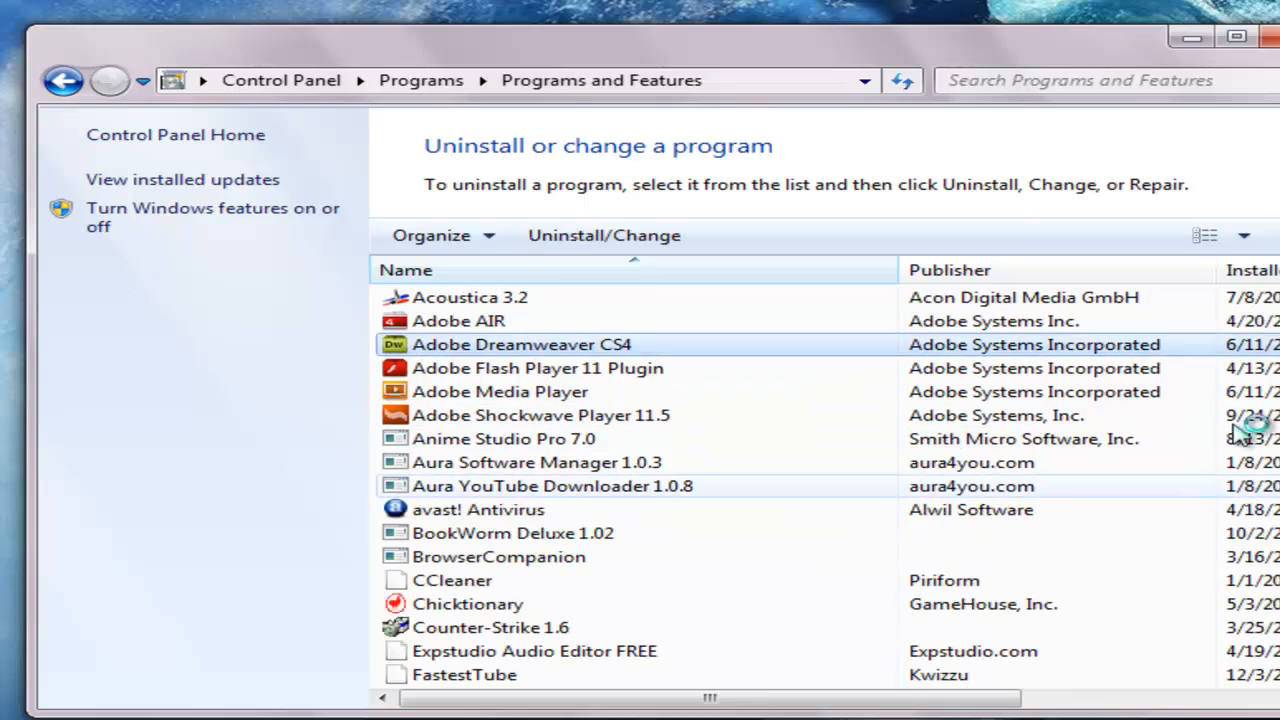
scroll(1078, 528, down, 2)
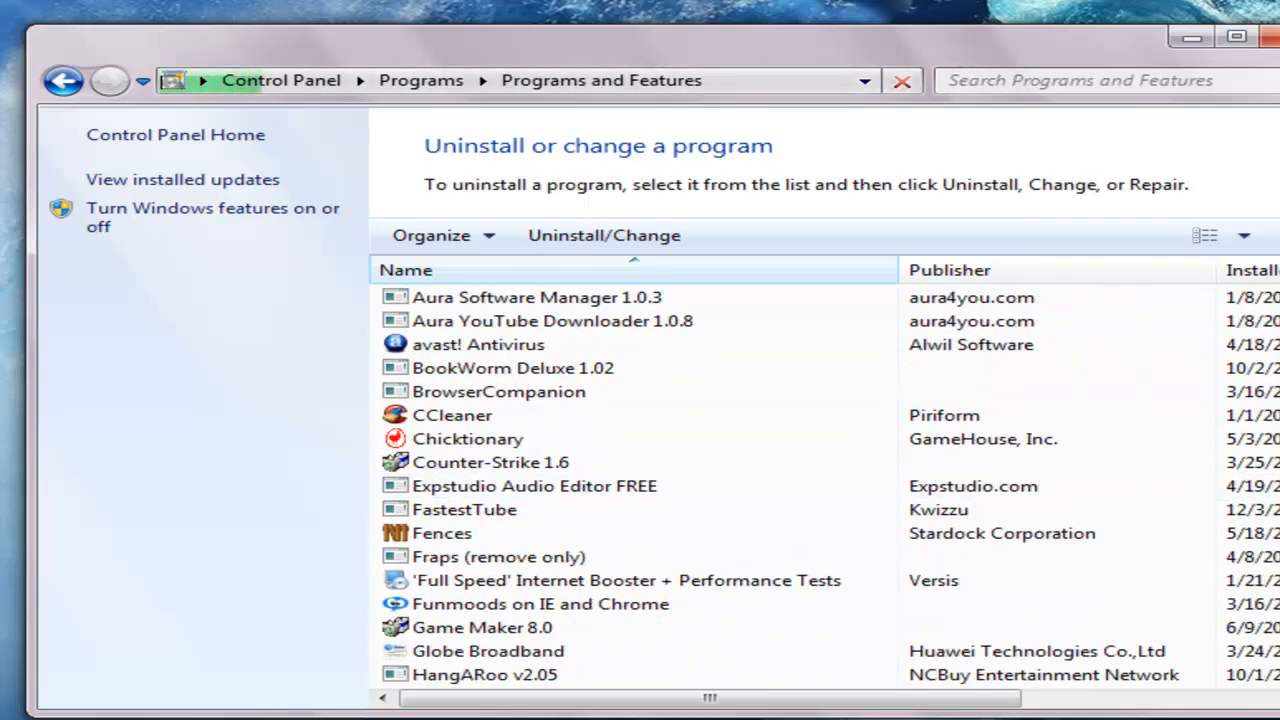
scroll(1078, 528, down, 5)
scroll(1078, 528, up, 1)
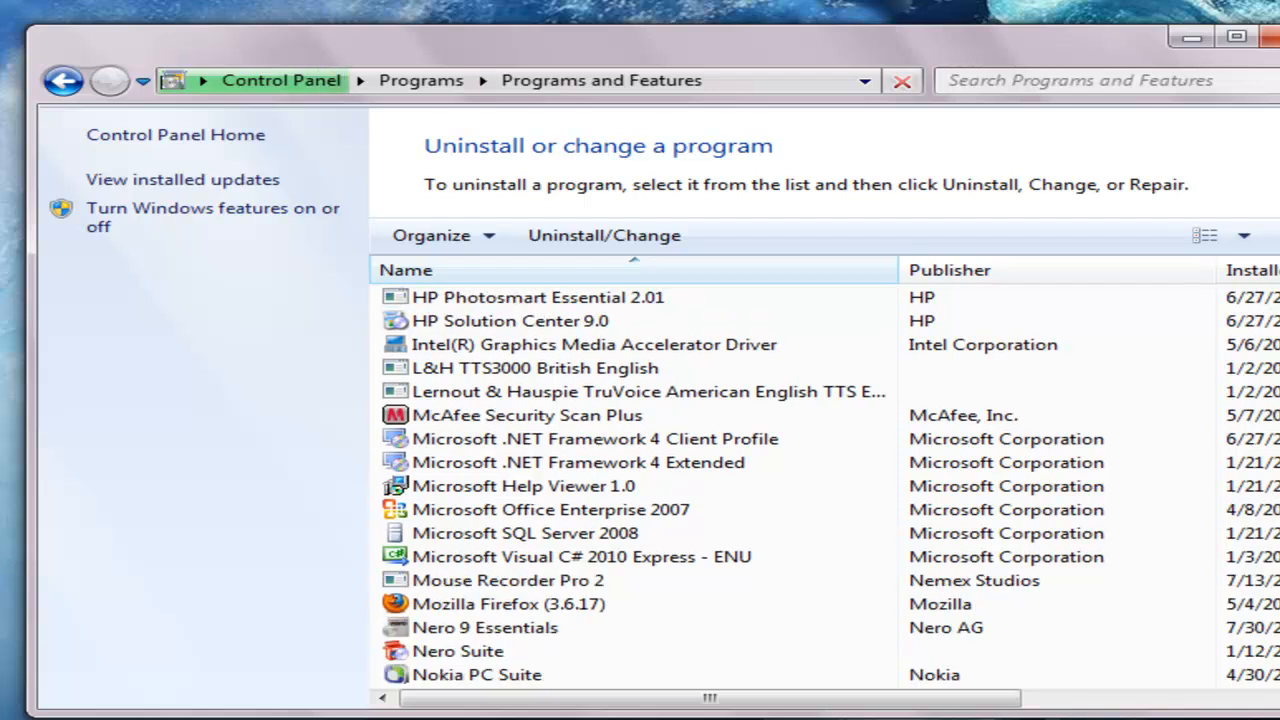
scroll(800, 480, down, 10)
scroll(800, 480, up, 3)
scroll(995, 600, down, 1)
scroll(995, 600, down, 8)
scroll(995, 650, up, 1)
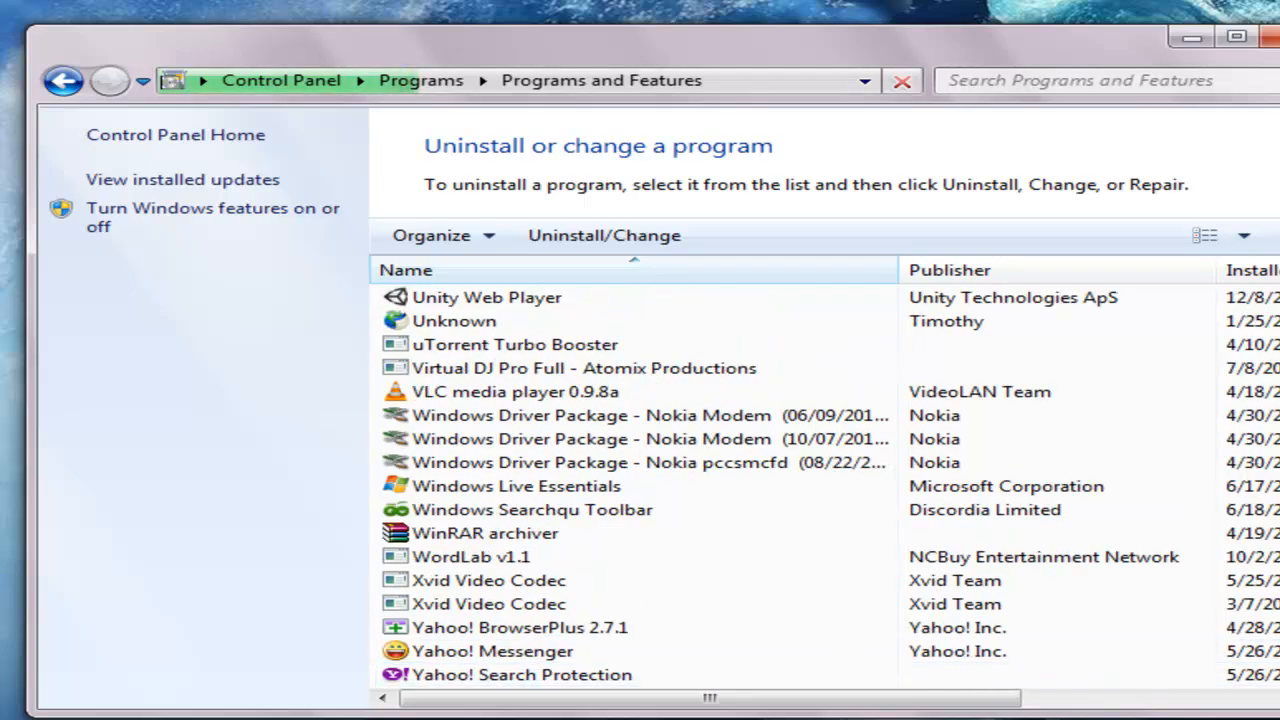
scroll(995, 685, up, 3)
scroll(995, 600, down, 5)
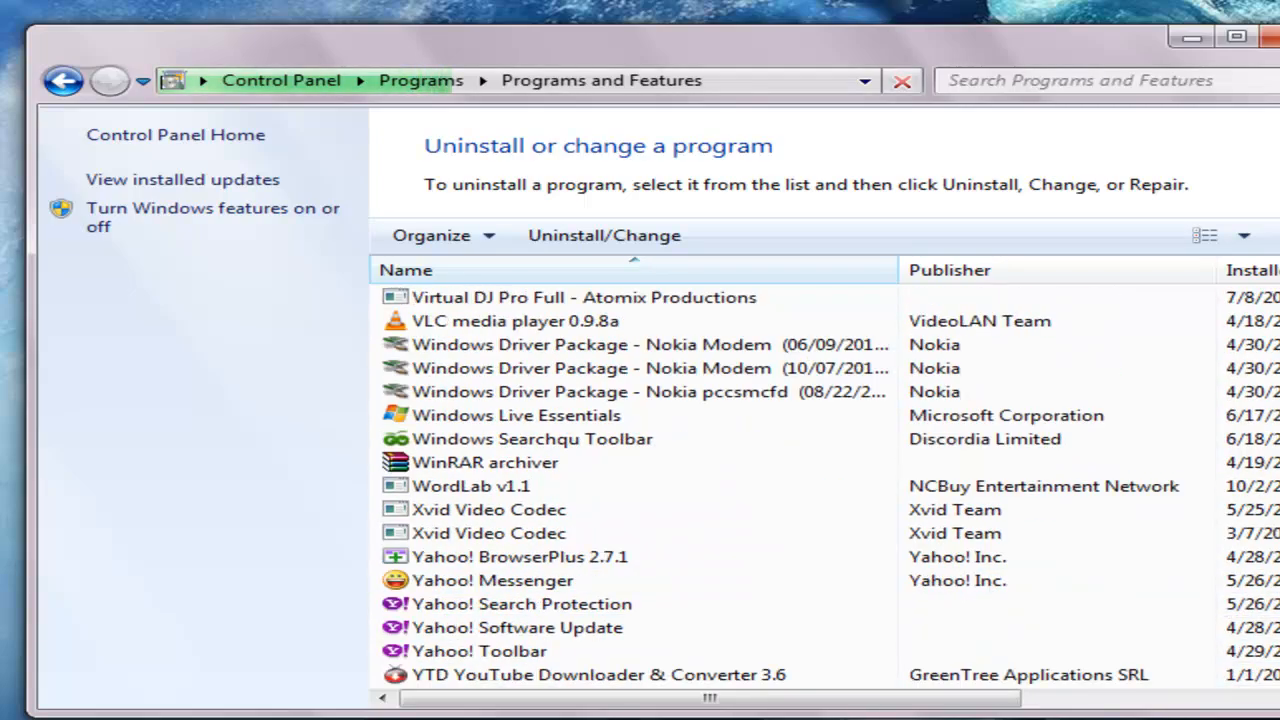
scroll(800, 480, up, 1)
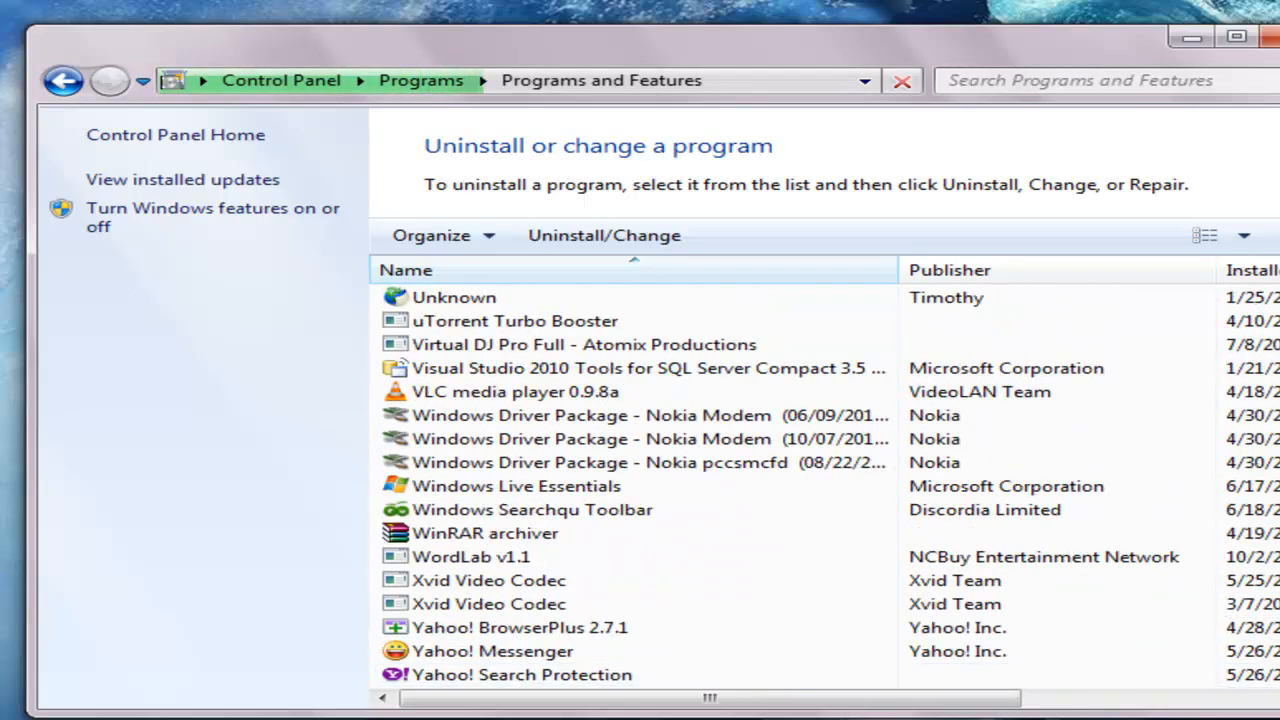
click(1150, 674)
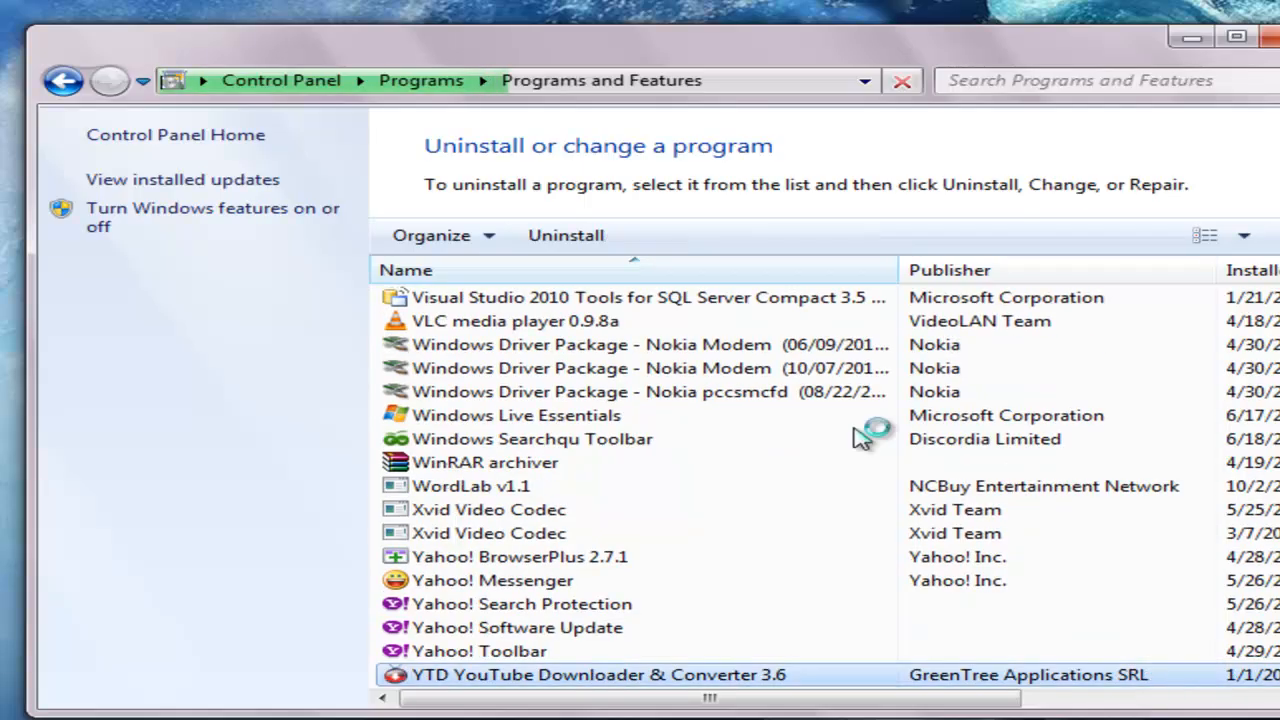
scroll(830, 480, up, 2)
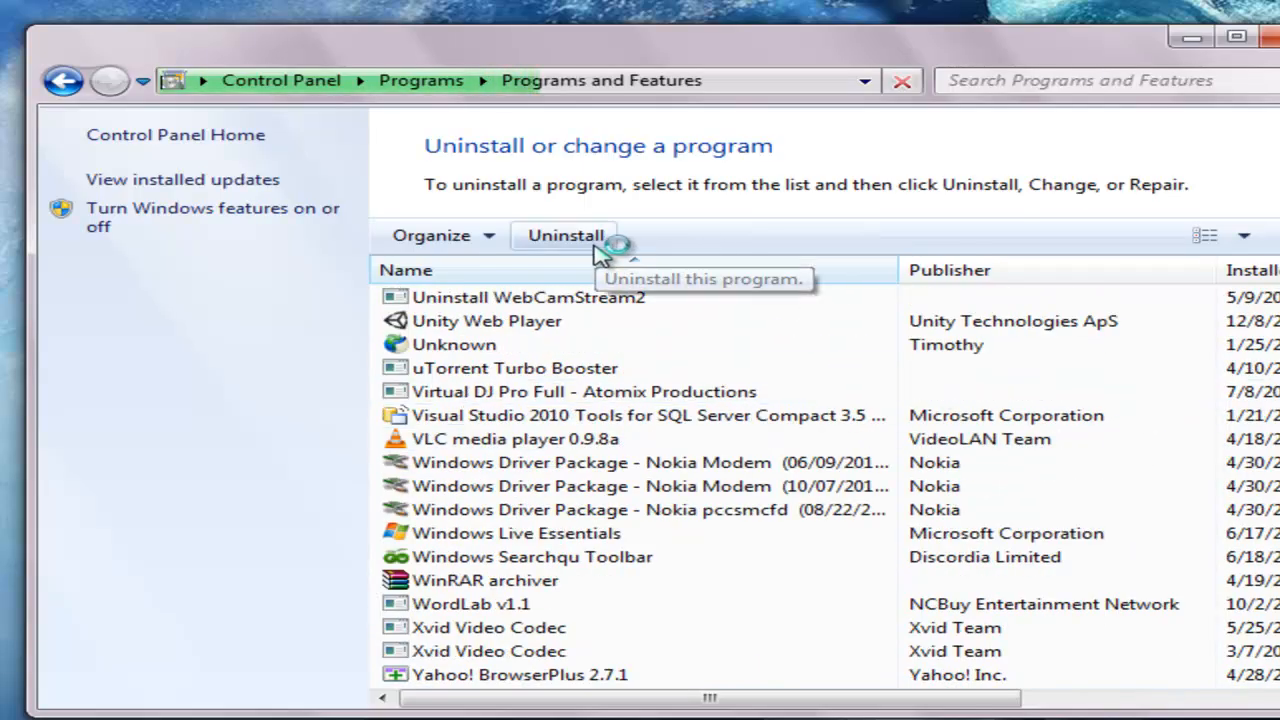
scroll(730, 288, up, 5)
scroll(905, 490, down, 7)
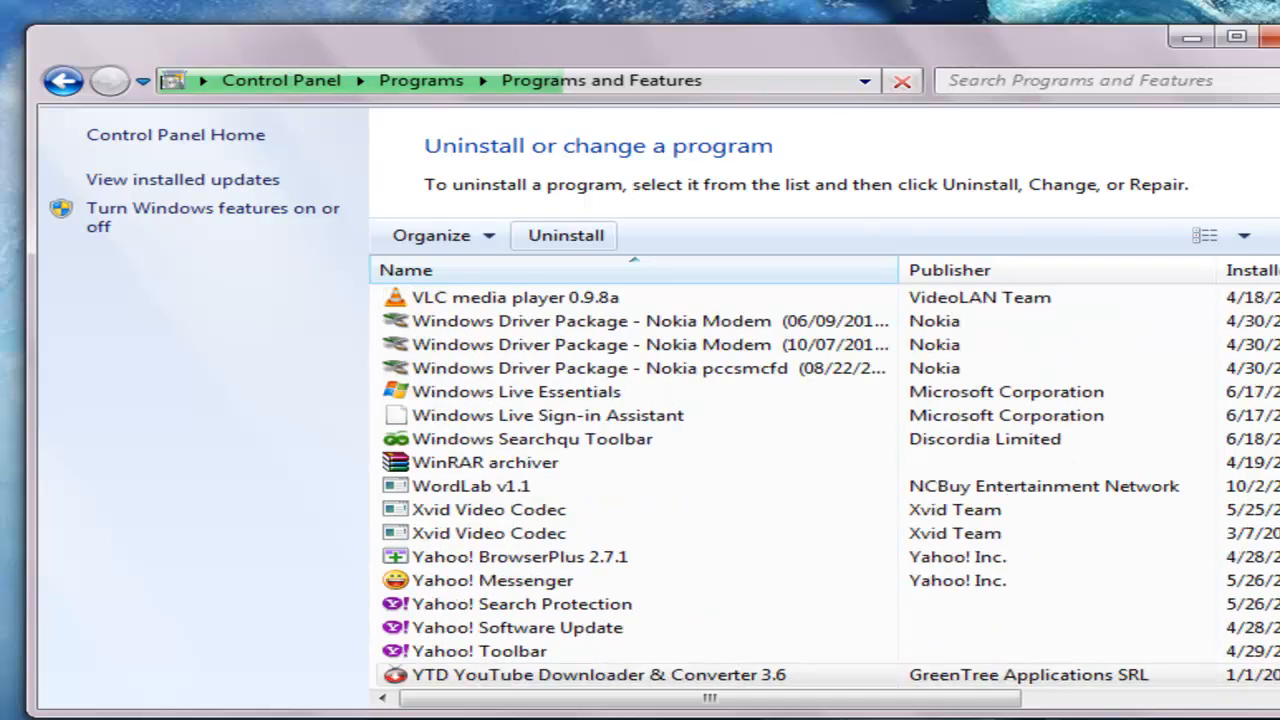
scroll(905, 490, up, 2)
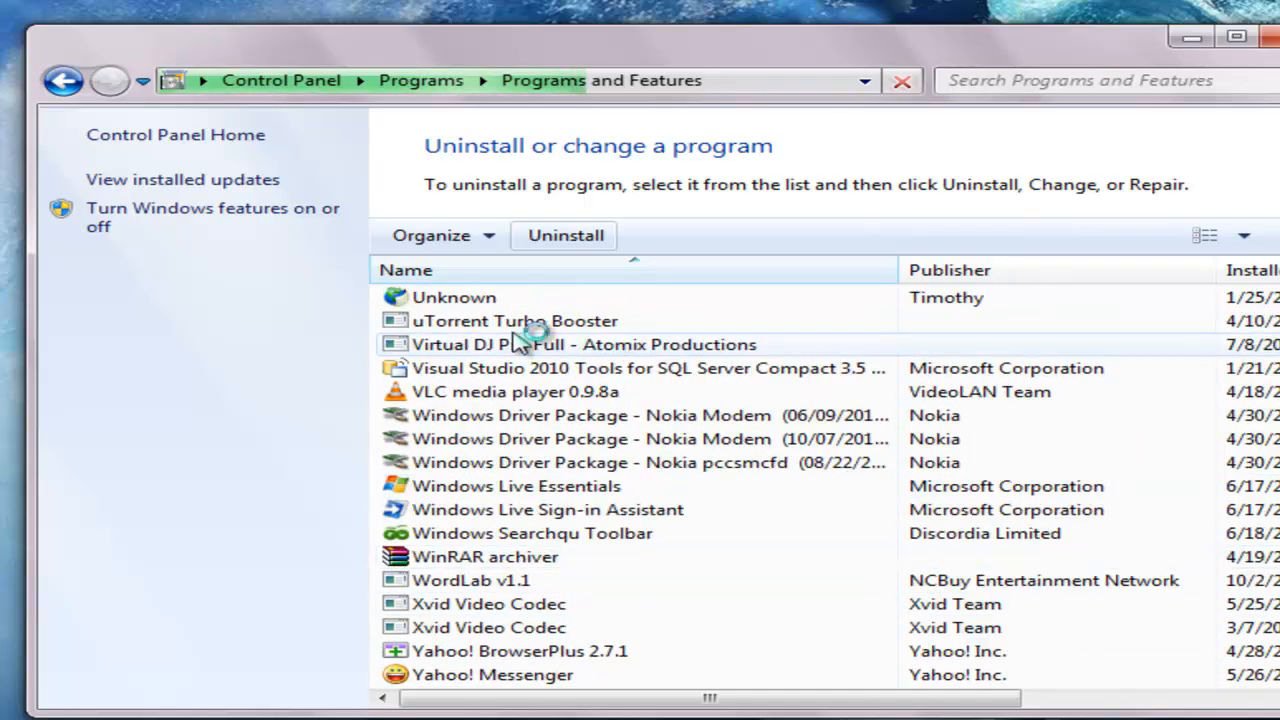
scroll(480, 335, up, 3)
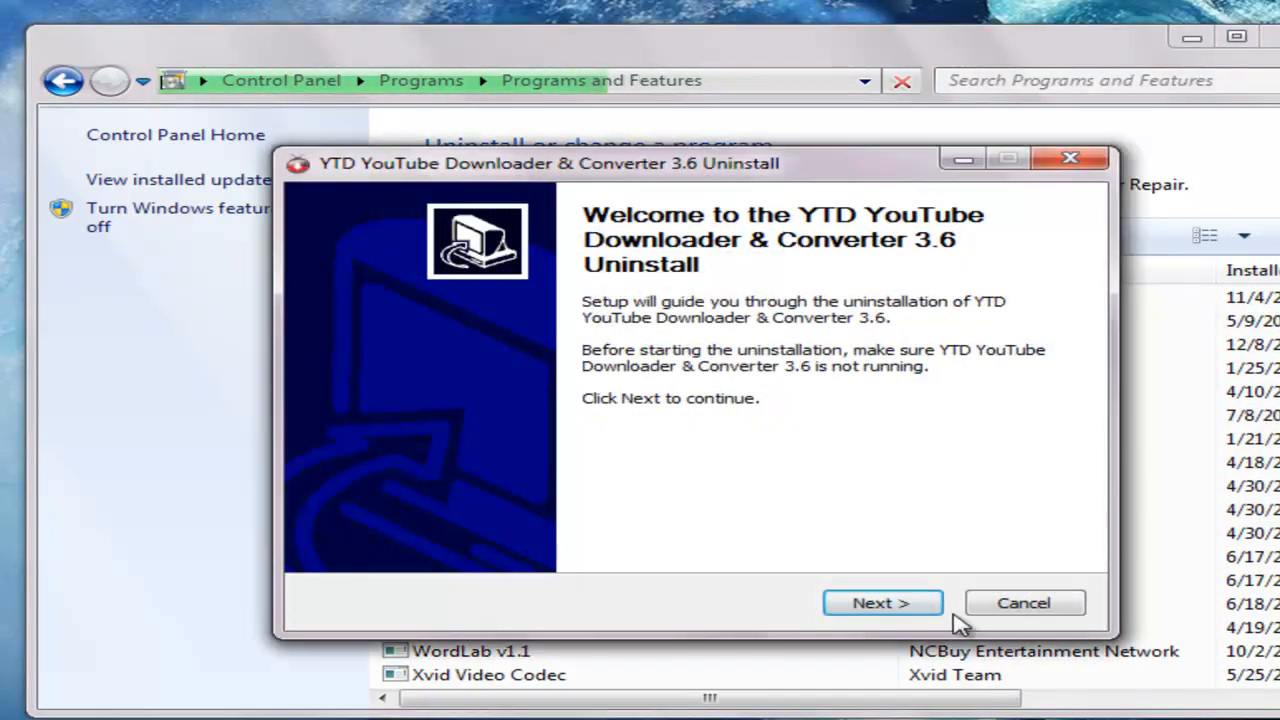
- Advance past the welcome page and run the removal of YTD 3.6
click(883, 603)
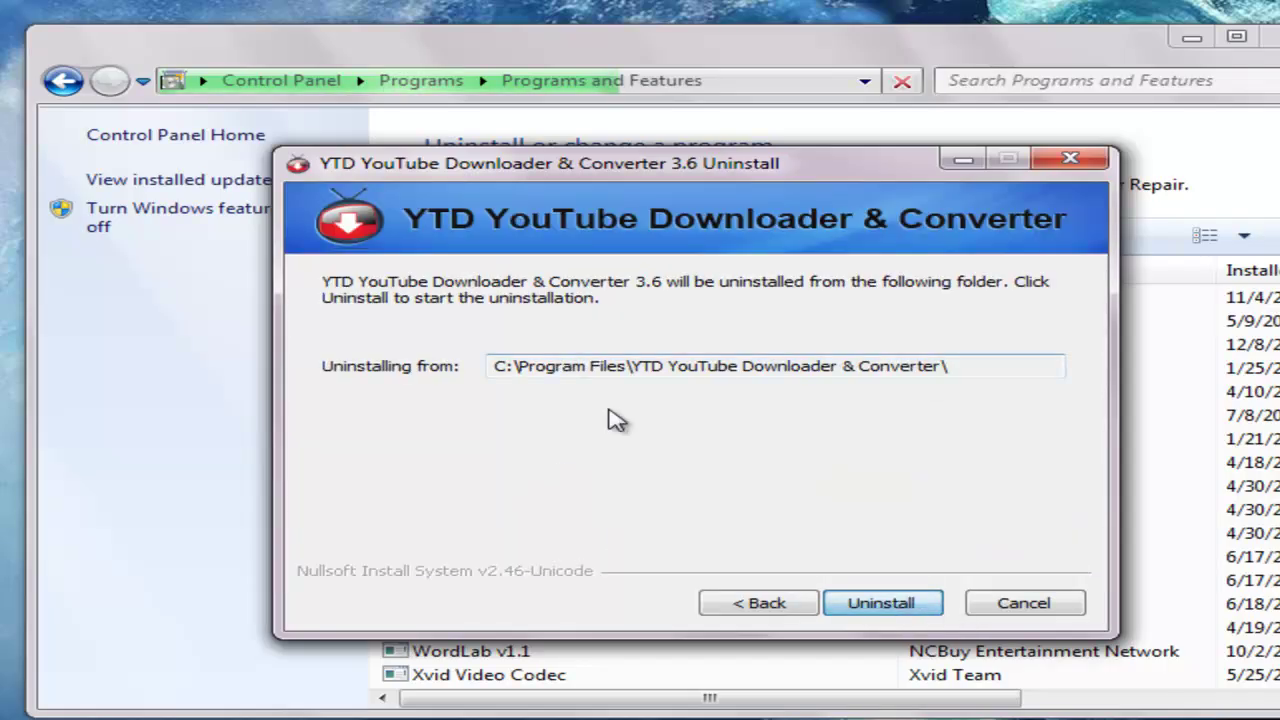
click(882, 603)
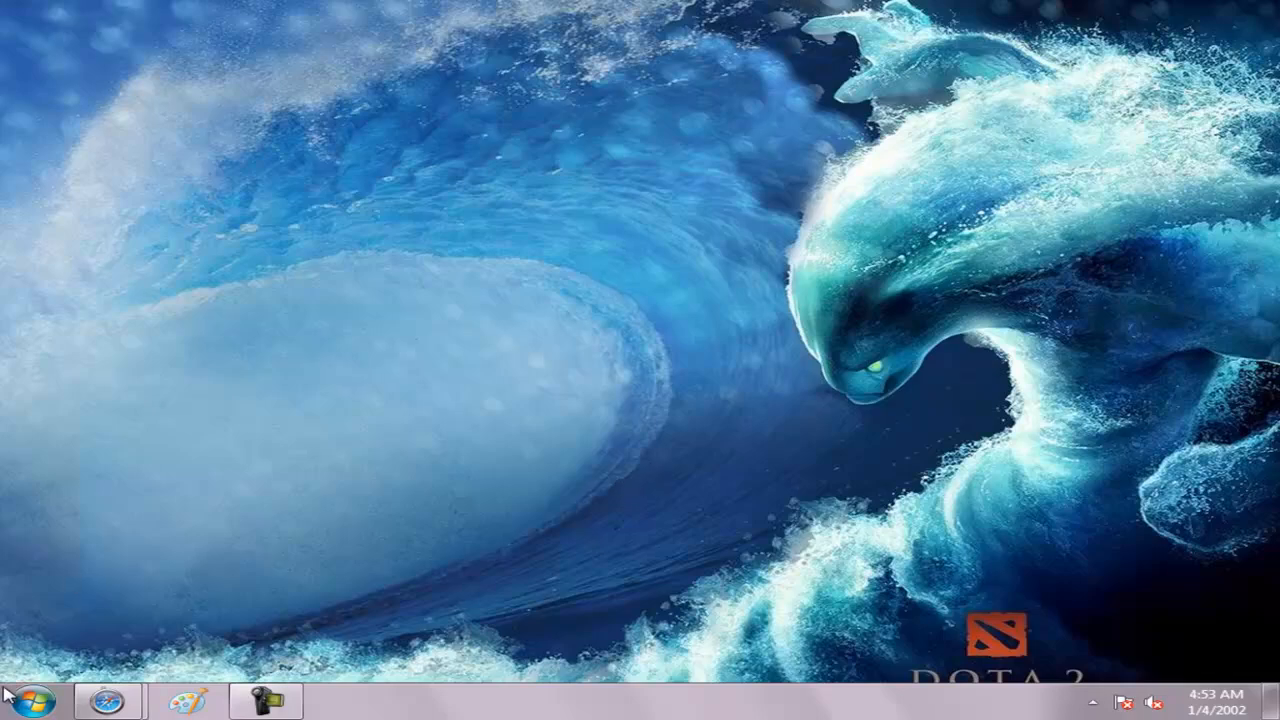
- Reveal the desktop icons, search the Start menu for 'cc' and launch CCleaner
double_click(600, 545)
click(33, 702)
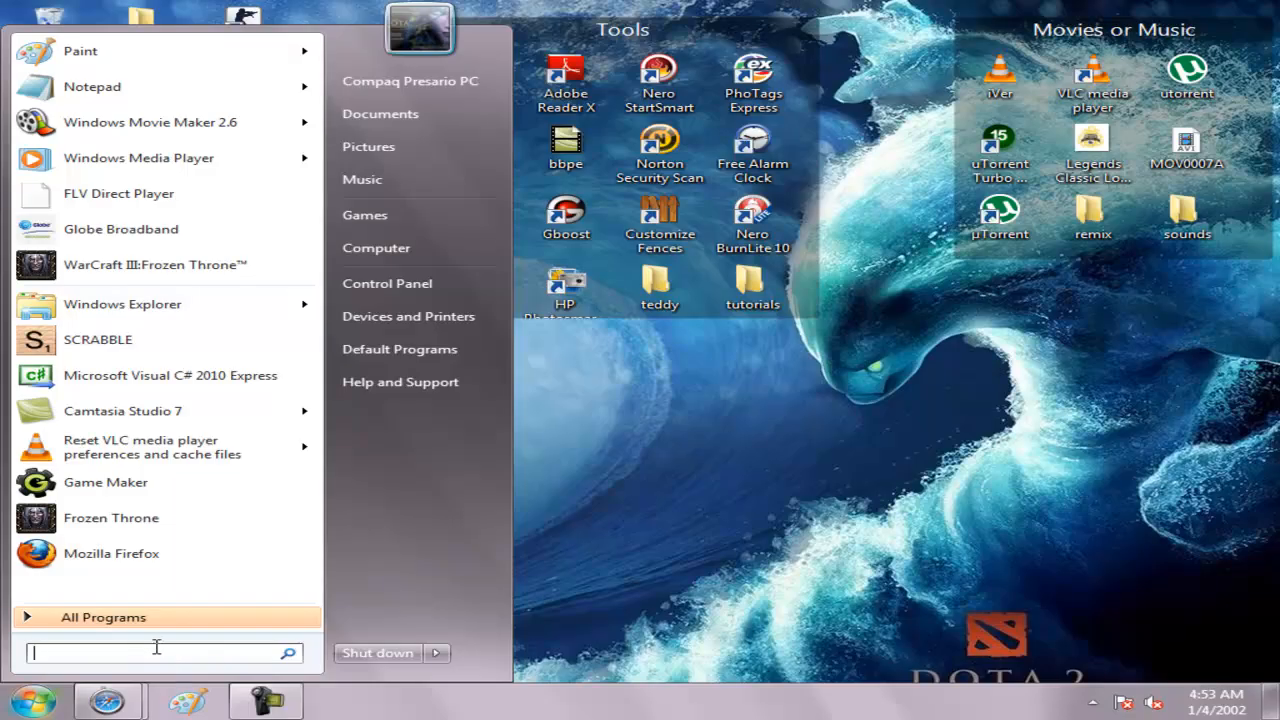
text(cc)
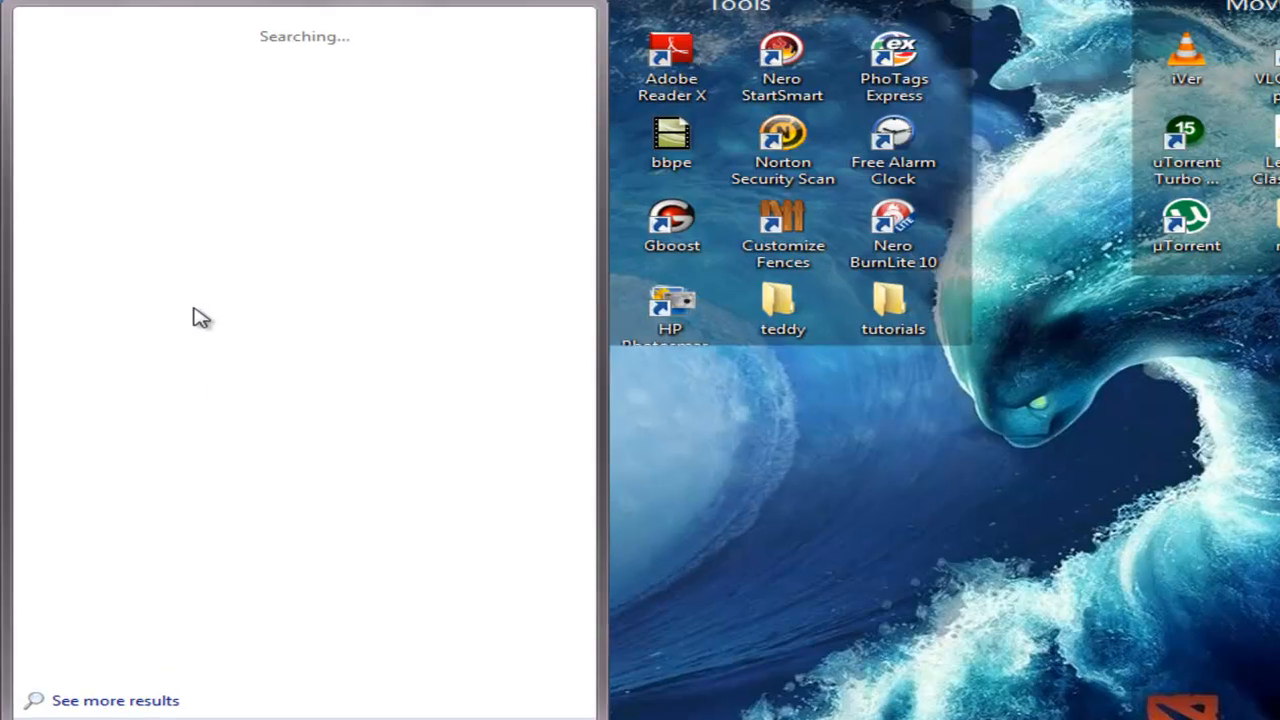
click(110, 60)
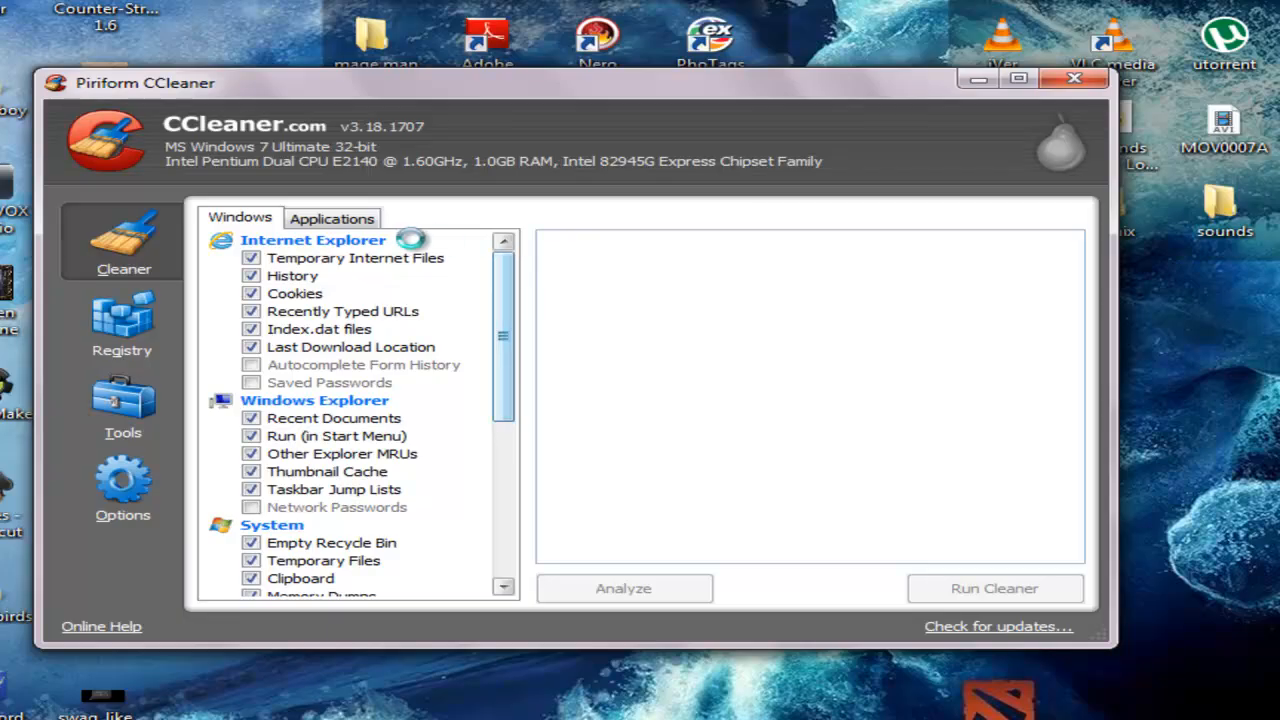
drag(503, 335, 503, 480)
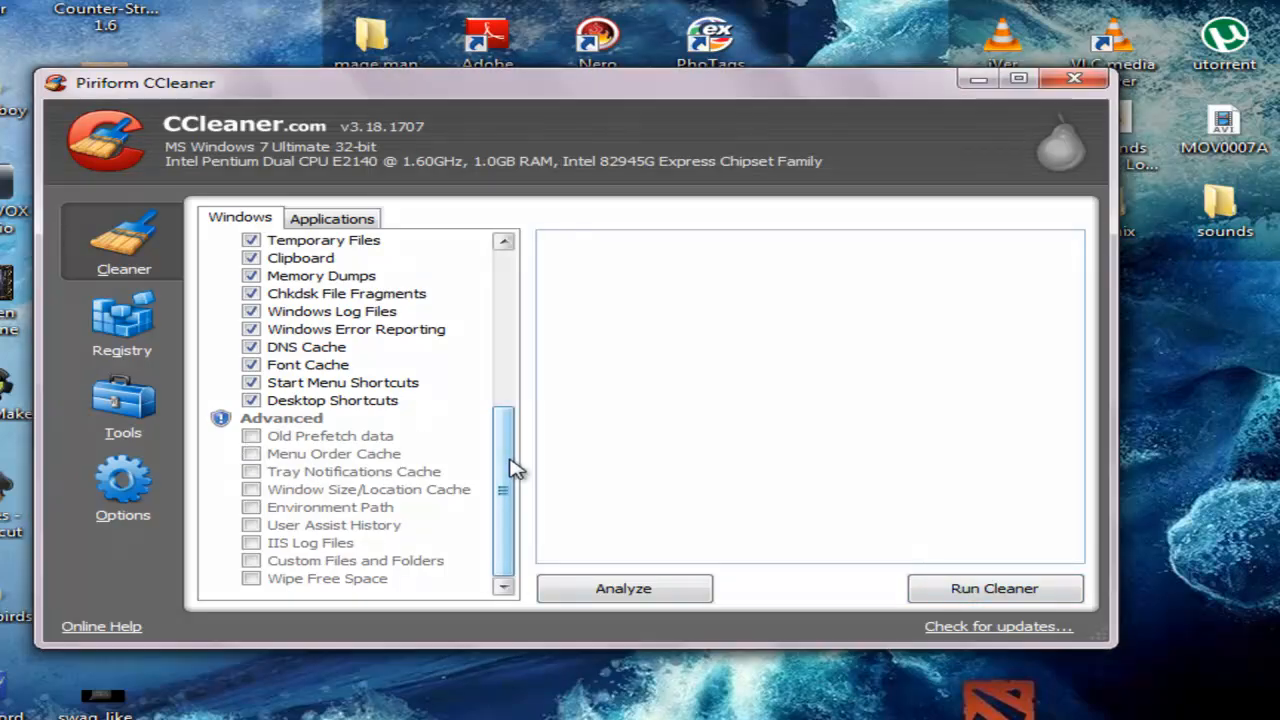
drag(503, 490, 505, 250)
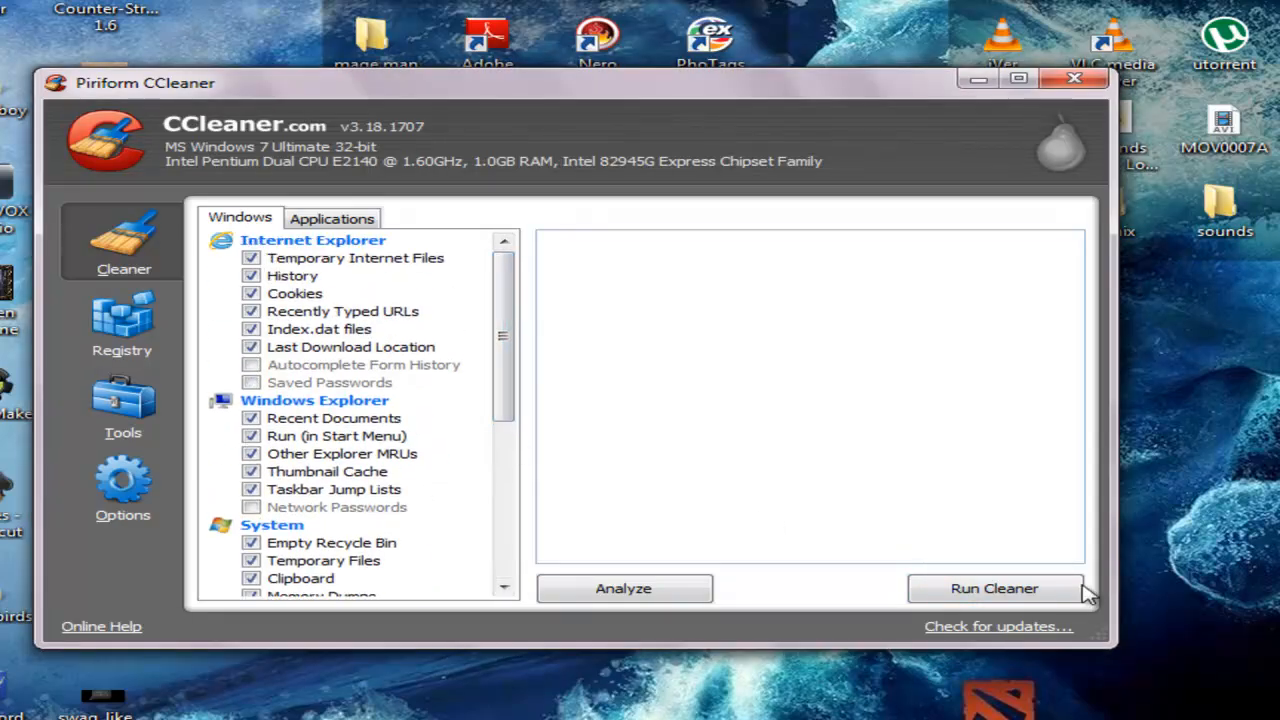
- View the Registry section, close CCleaner without scanning and hide the desktop icons
click(110, 330)
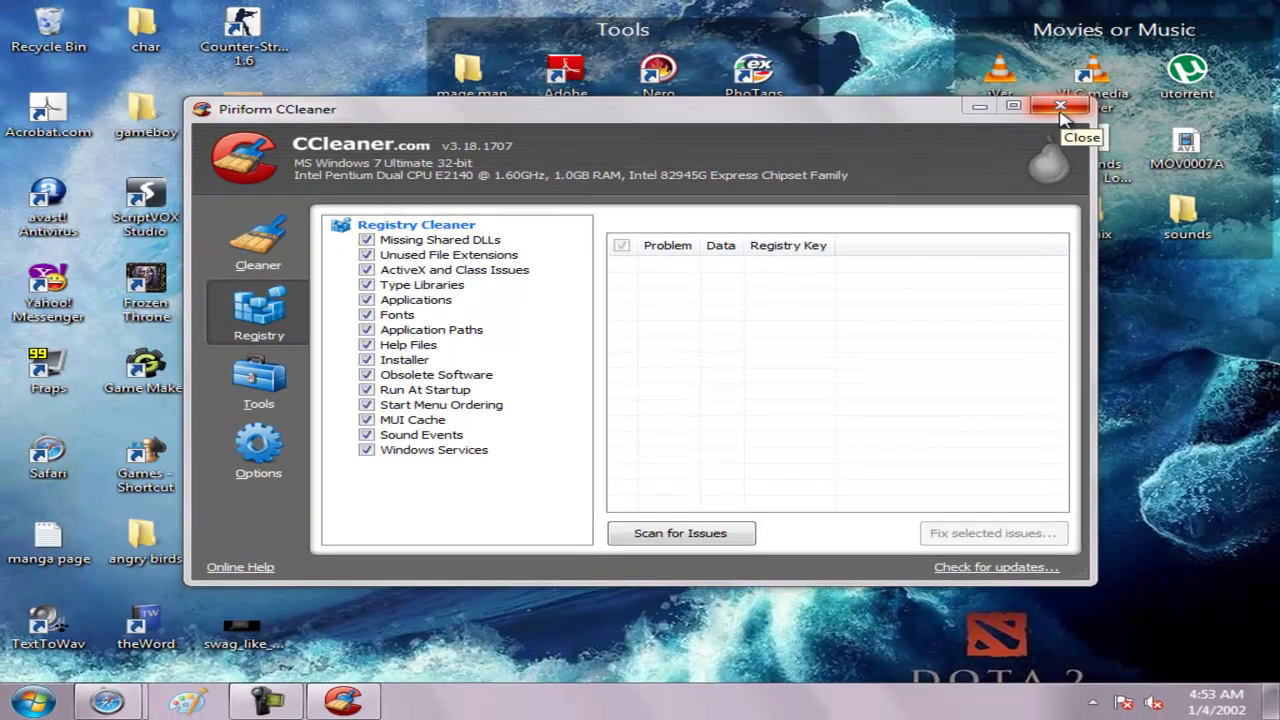
click(1062, 108)
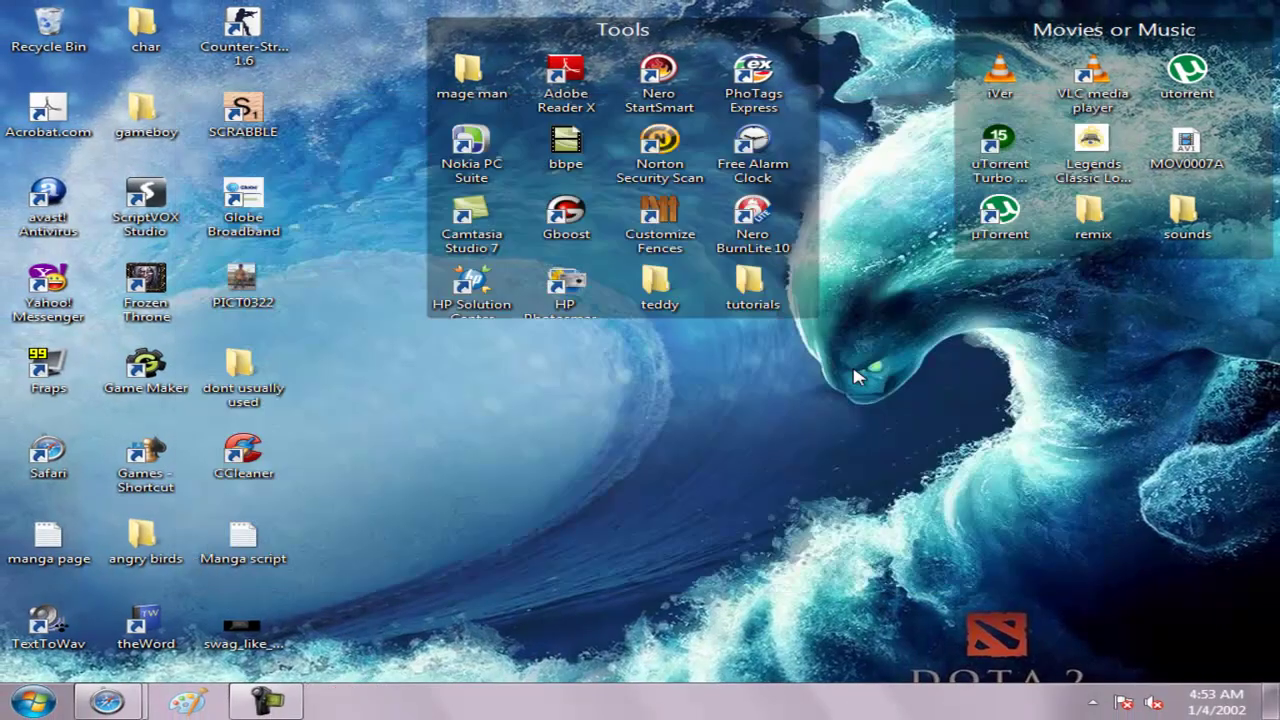
double_click(719, 430)
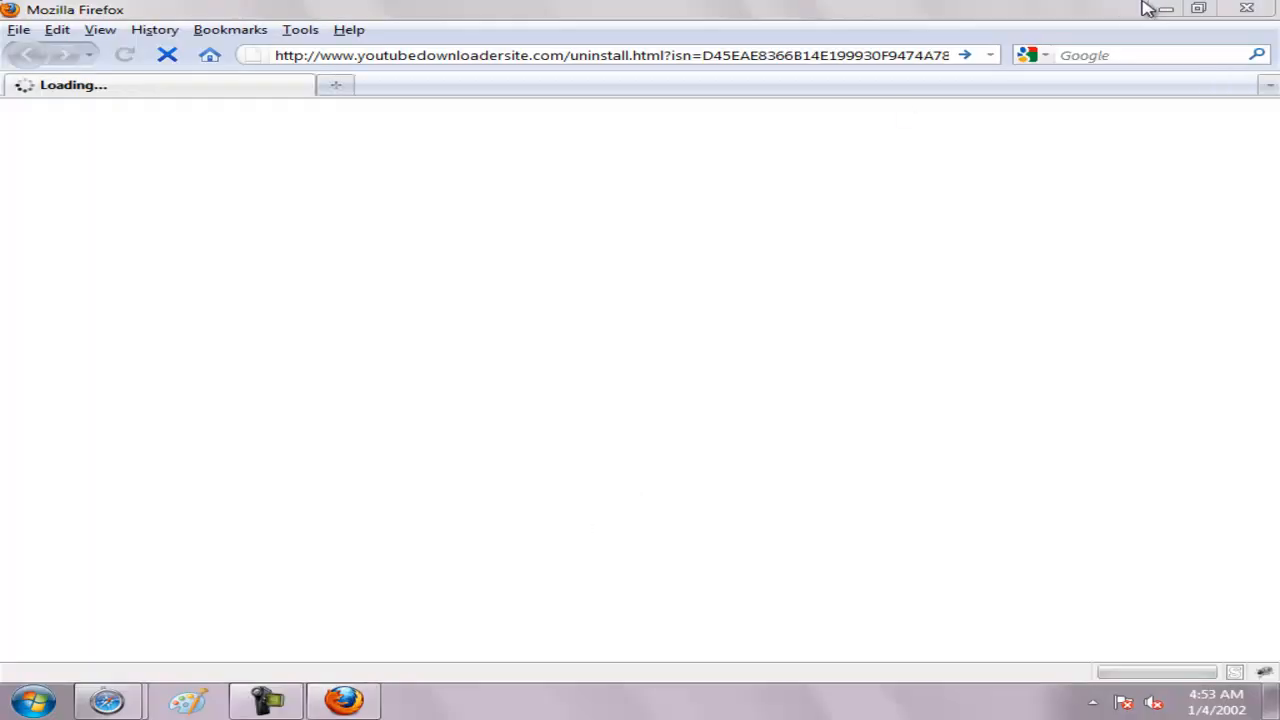
- Close the Firefox uninstall feedback page
click(1246, 9)
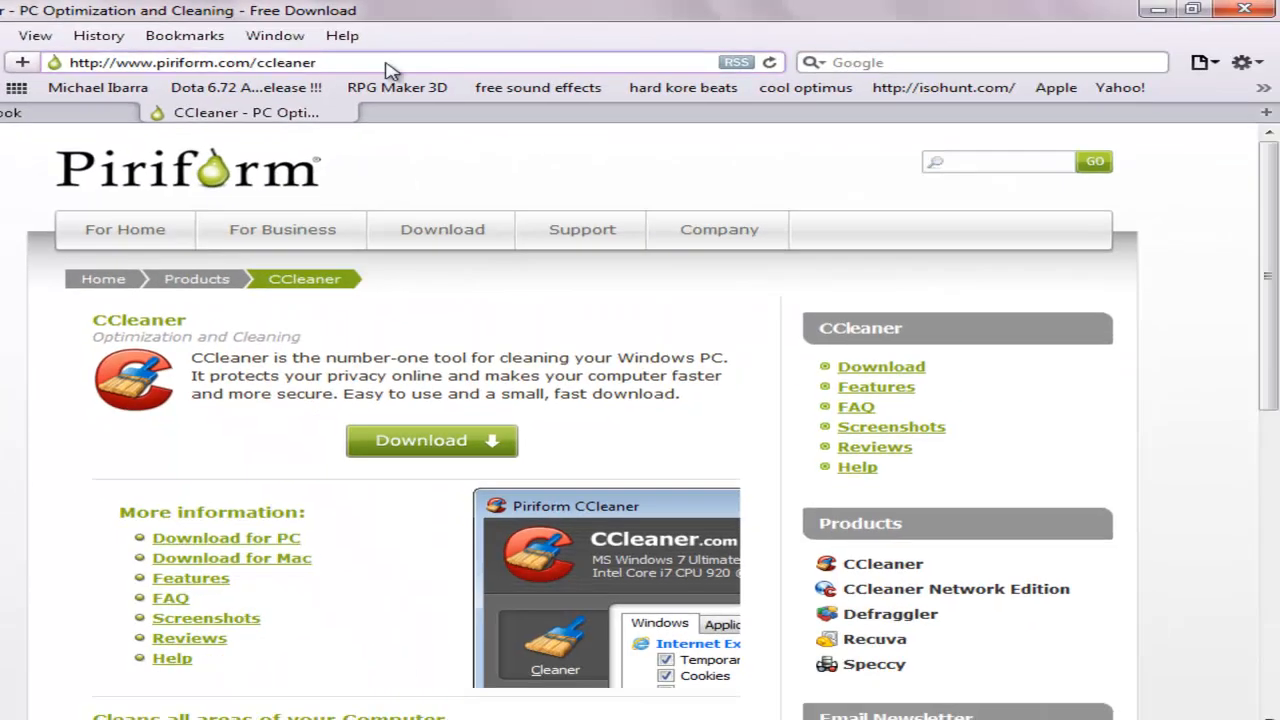
scroll(640, 400, down, 2)
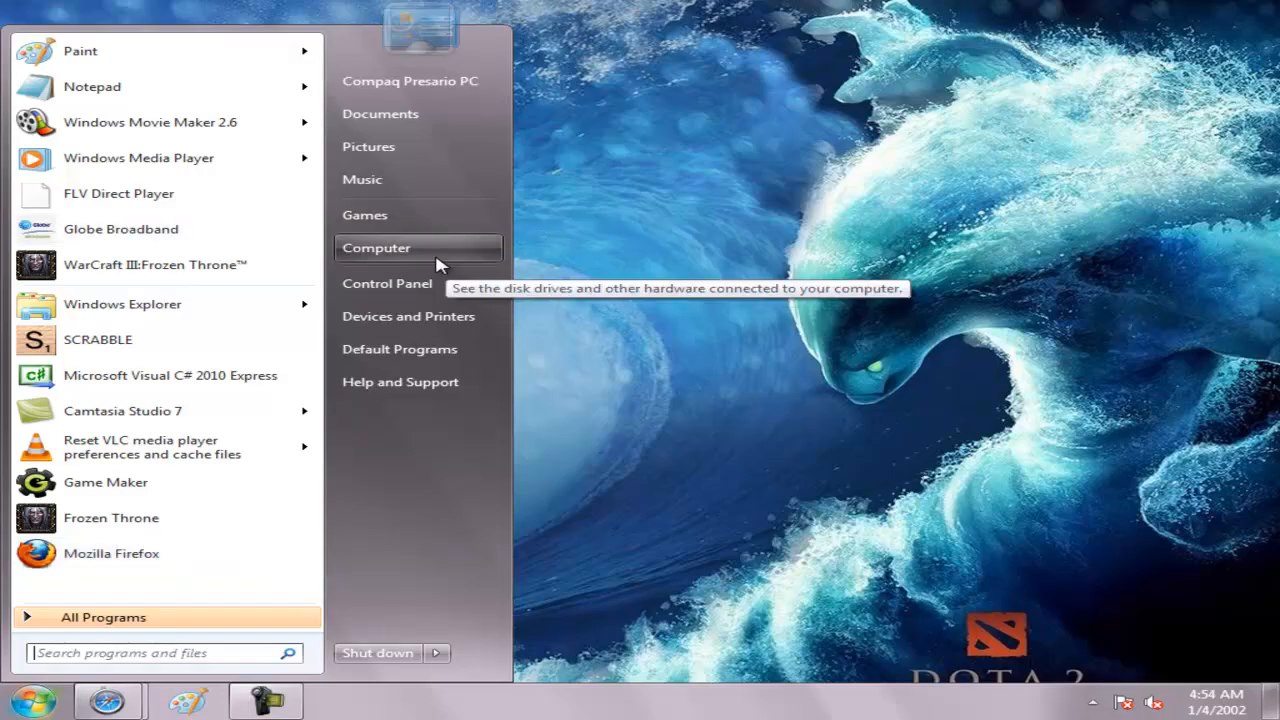
- Browse from Computer through C: > Users > the user folder into Downloads
click(376, 248)
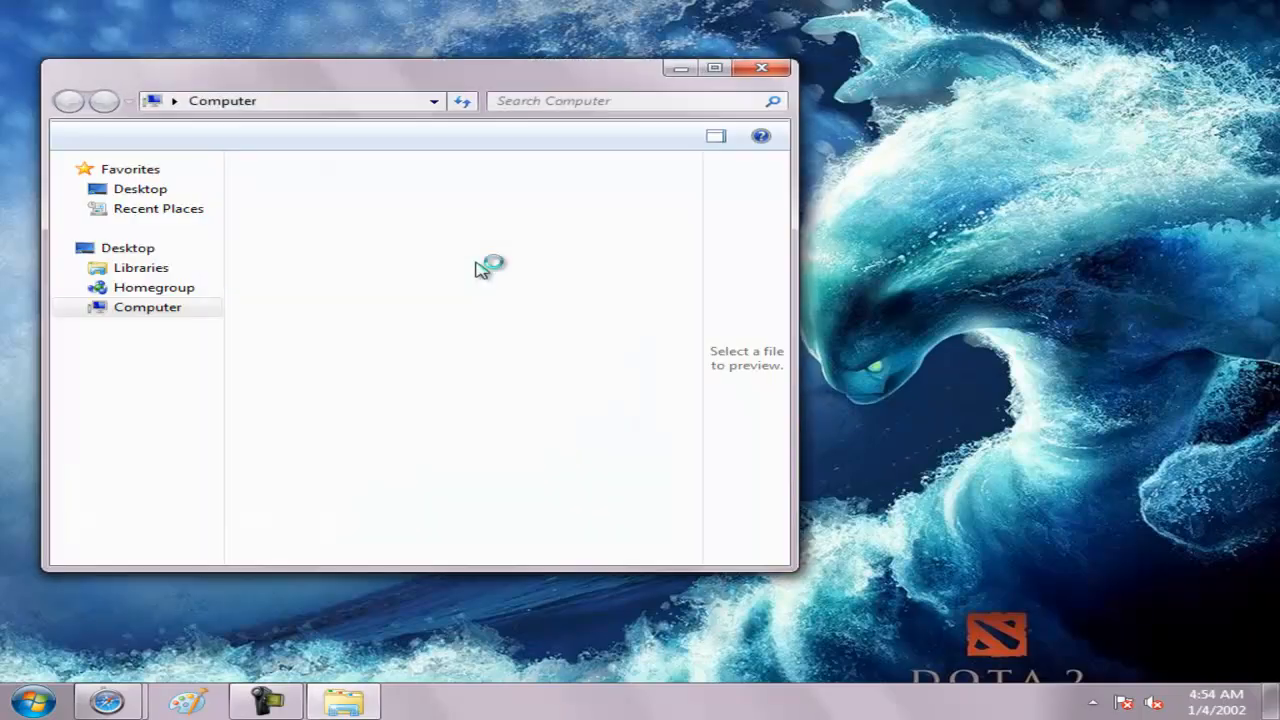
drag(478, 70, 519, 70)
click(390, 210)
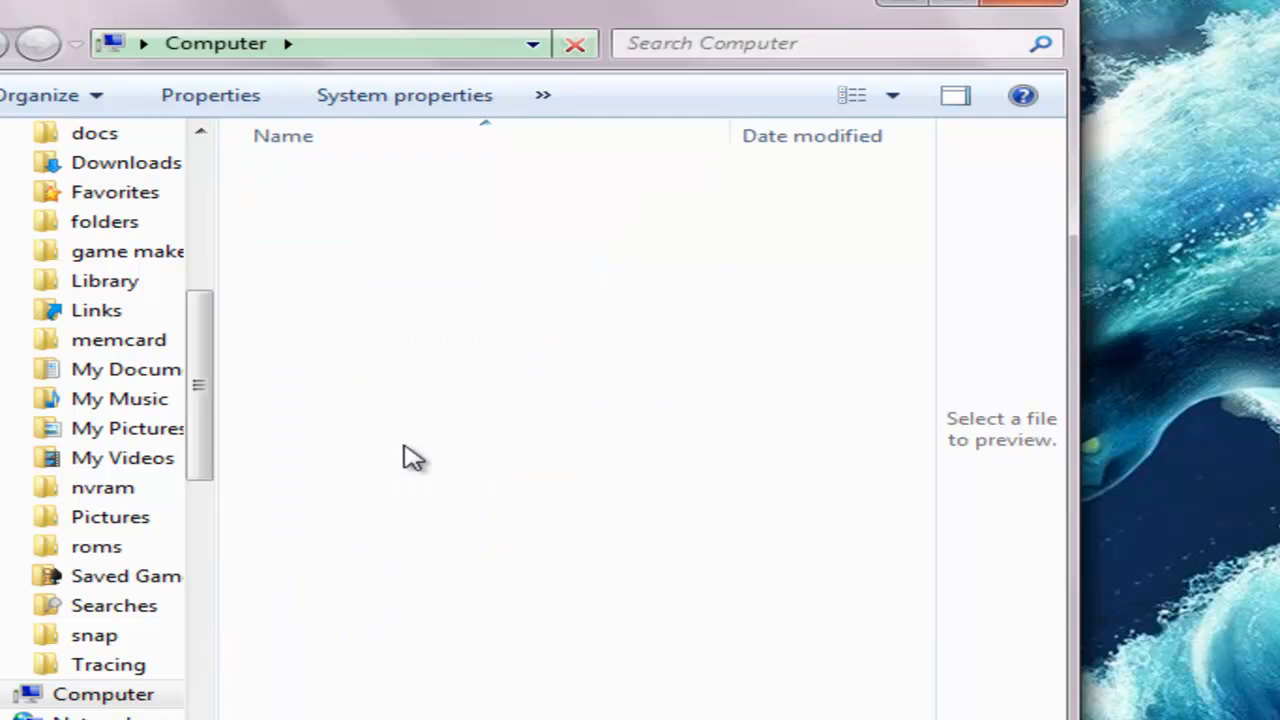
click(470, 505)
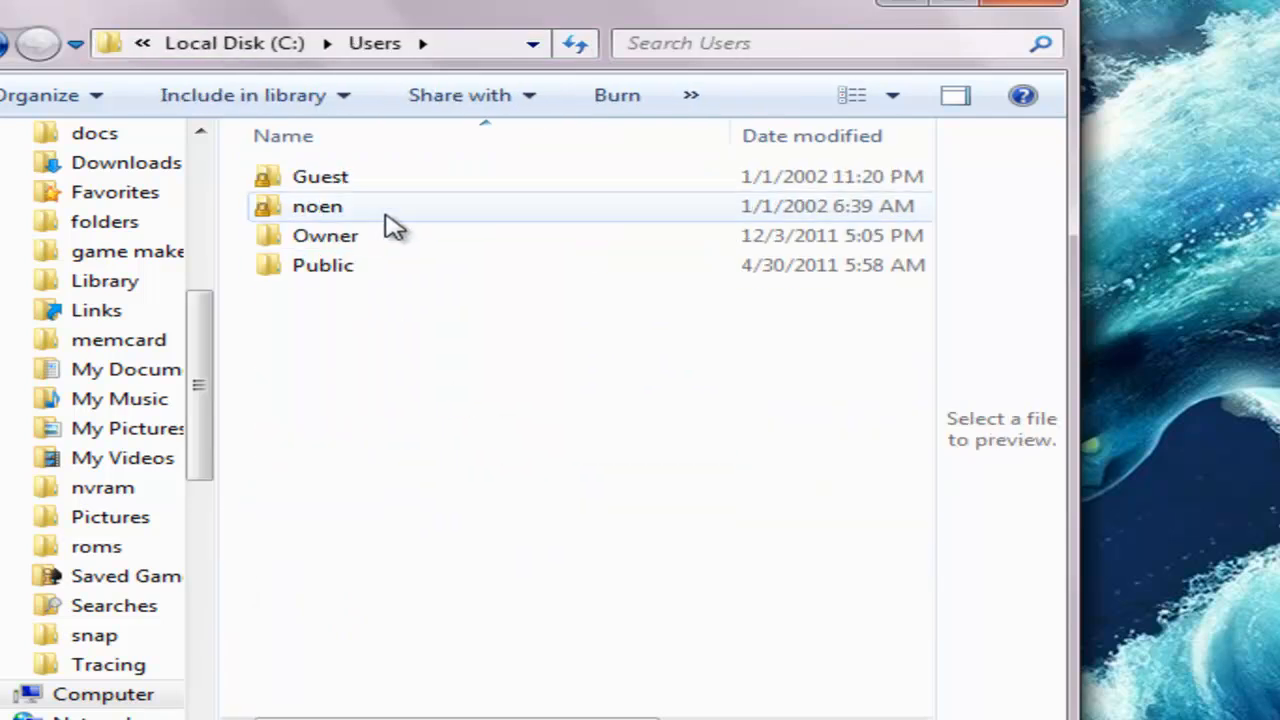
double_click(360, 206)
click(330, 410)
click(380, 294)
double_click(473, 300)
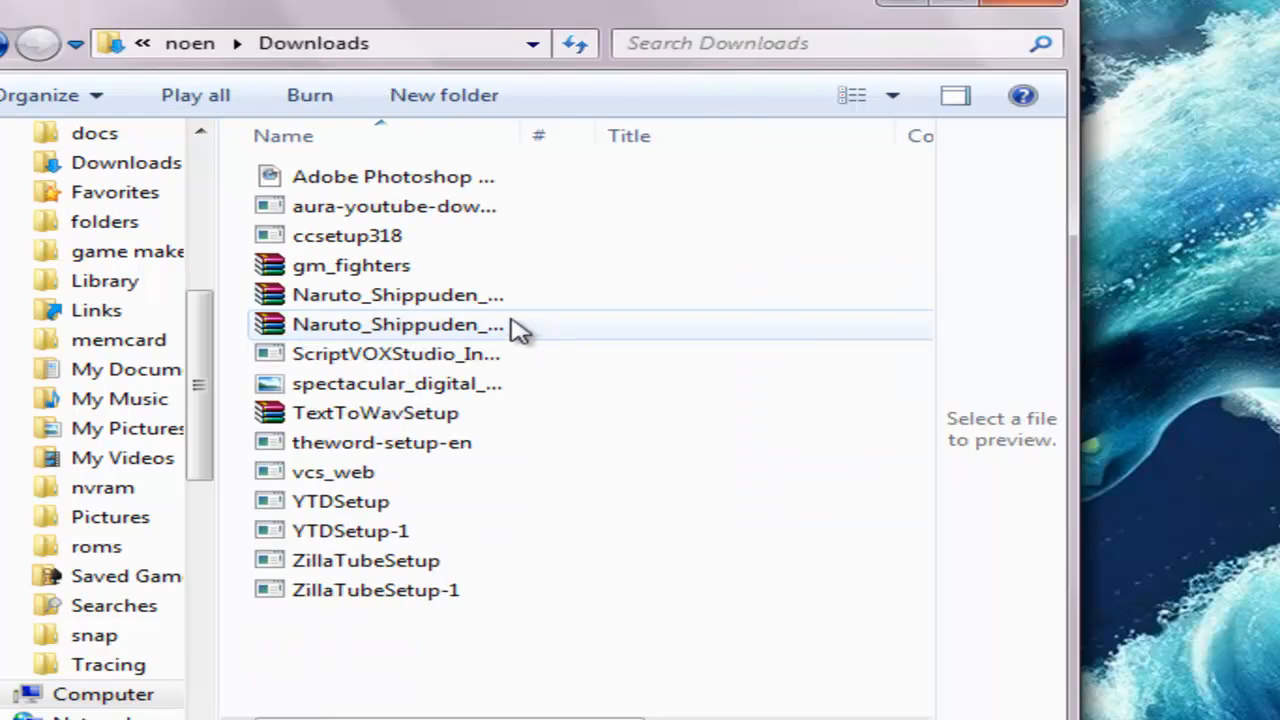
- Launch YTDSetup-1 and allow it to run past the security warning
double_click(390, 533)
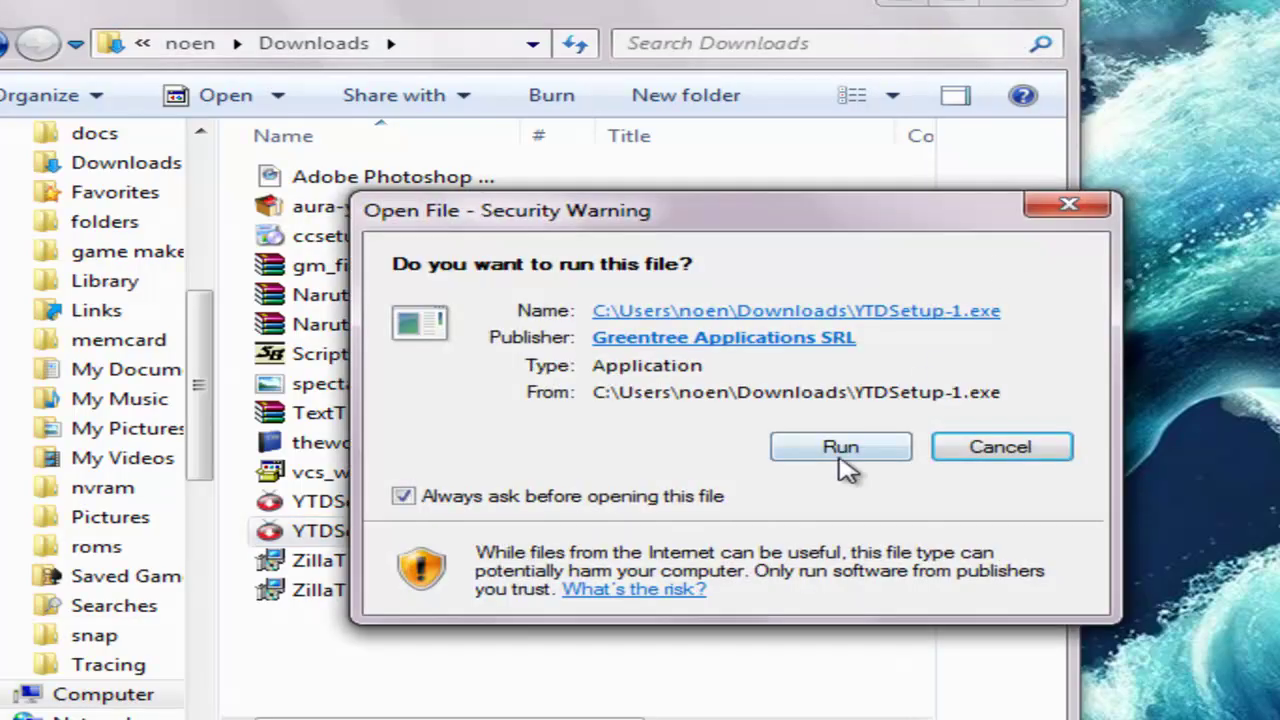
click(840, 447)
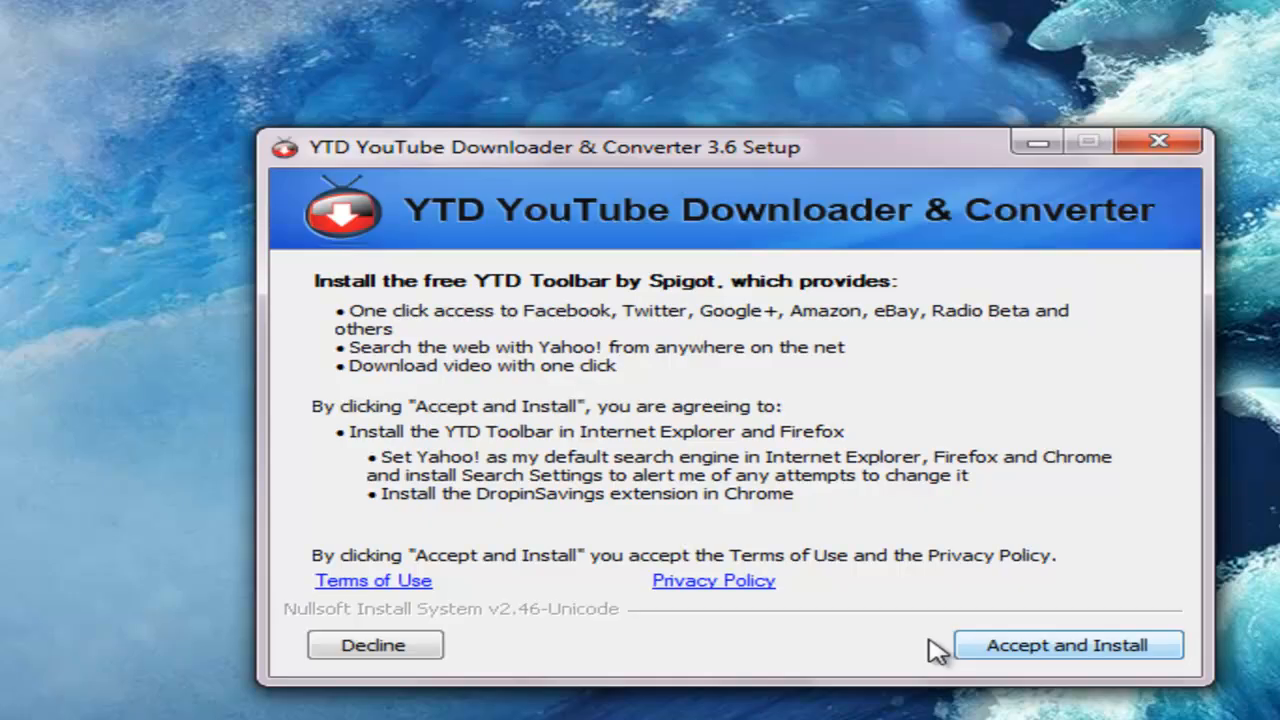
- Accept and install YTD 3.6, then finish with 'Start YTD now' checked
click(975, 650)
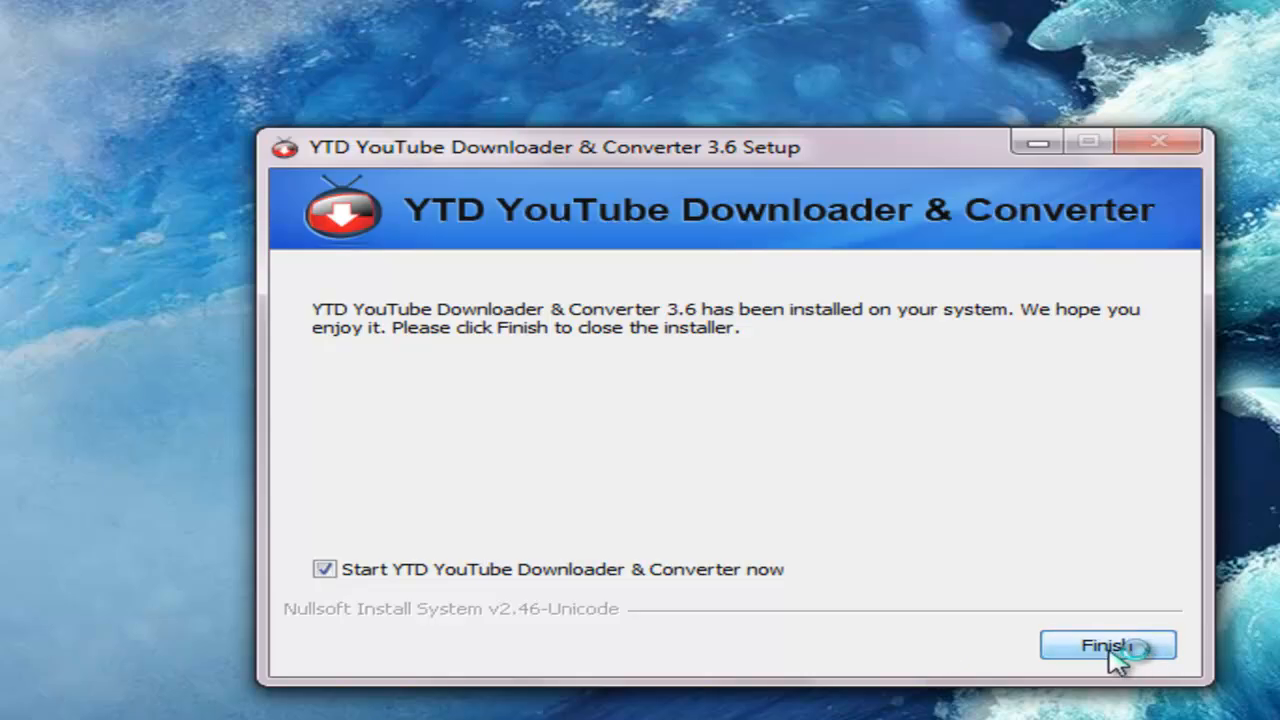
click(1107, 645)
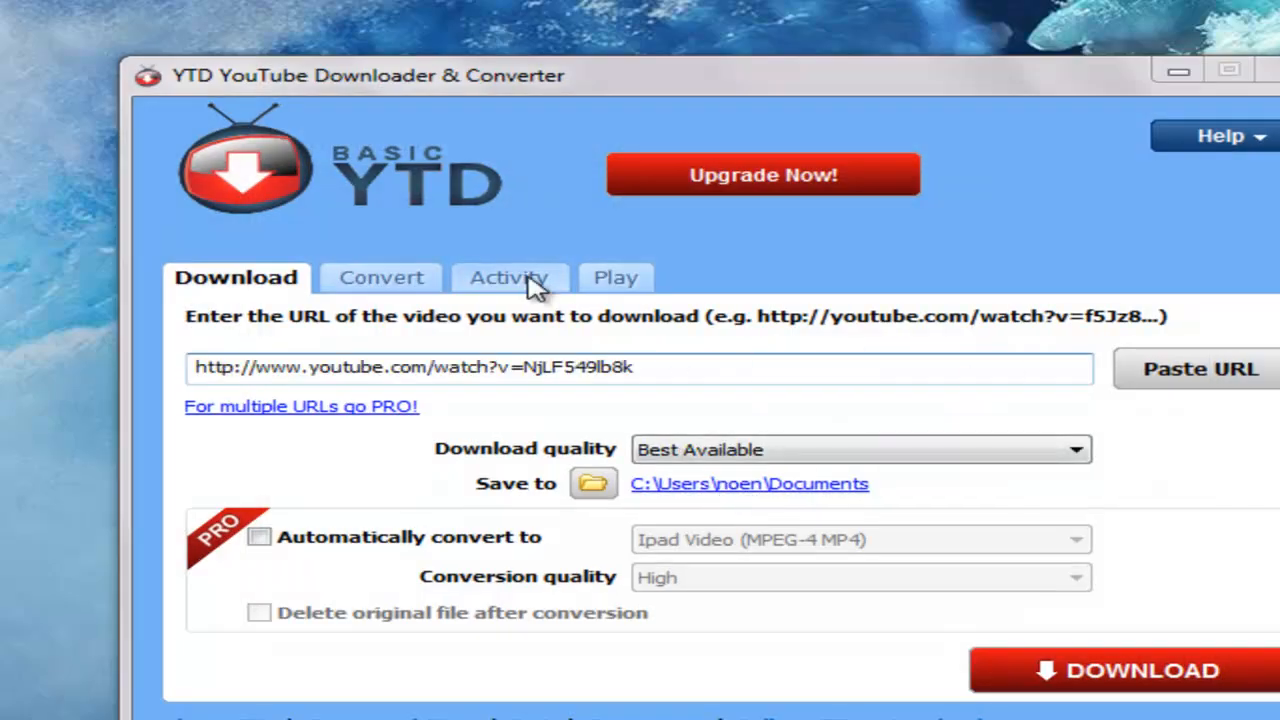
- Start a test download of the entered YouTube URL
click(535, 285)
click(300, 286)
click(1200, 690)
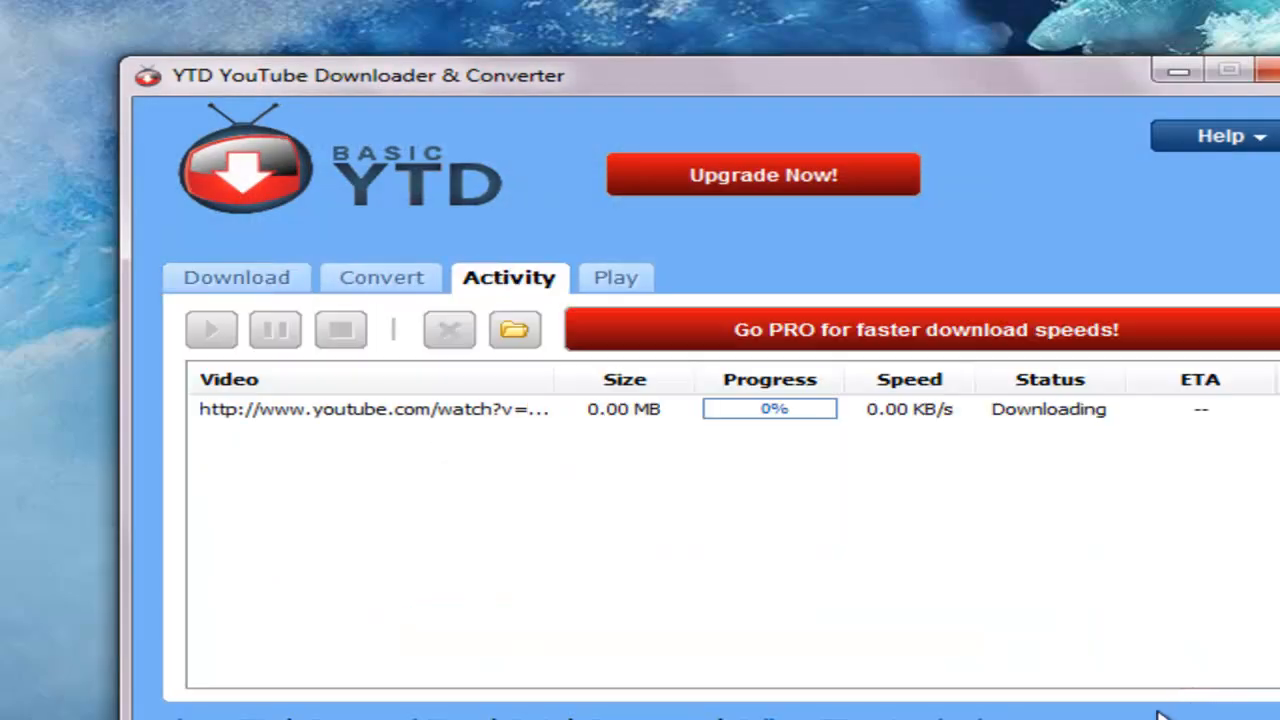
- Stop the running download and remove its entry, leaving the activity list empty
click(790, 412)
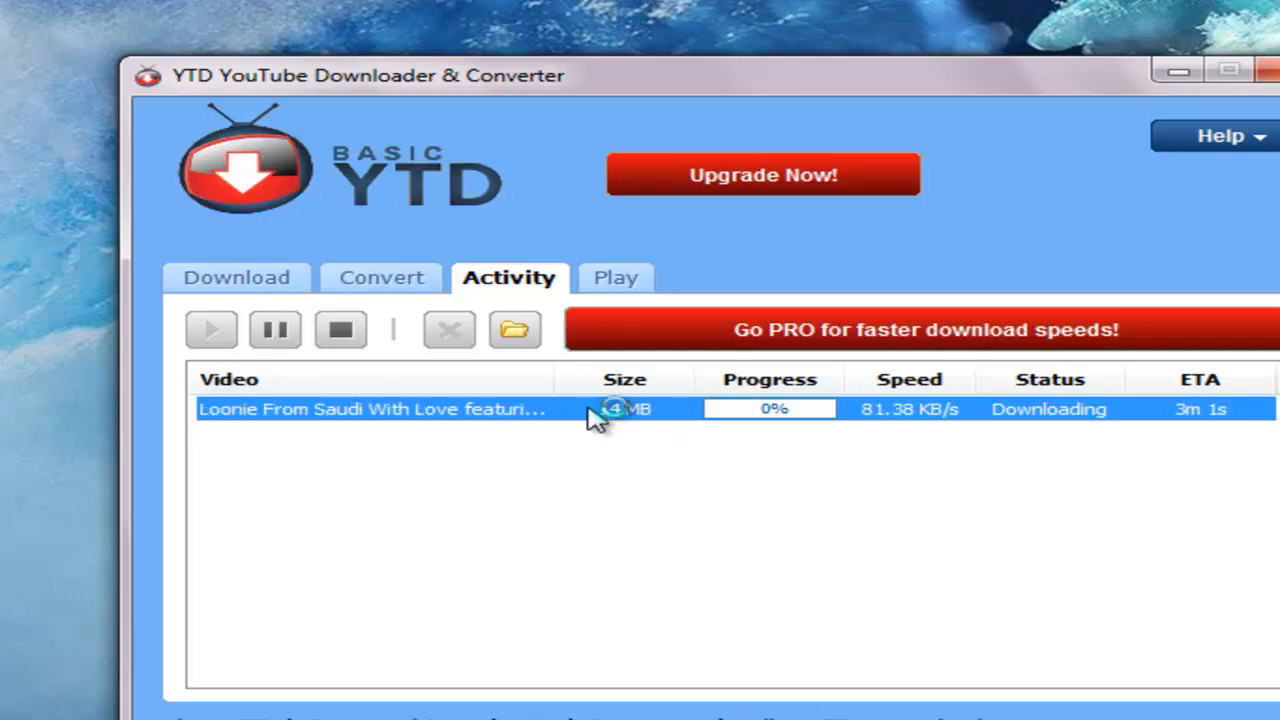
click(340, 330)
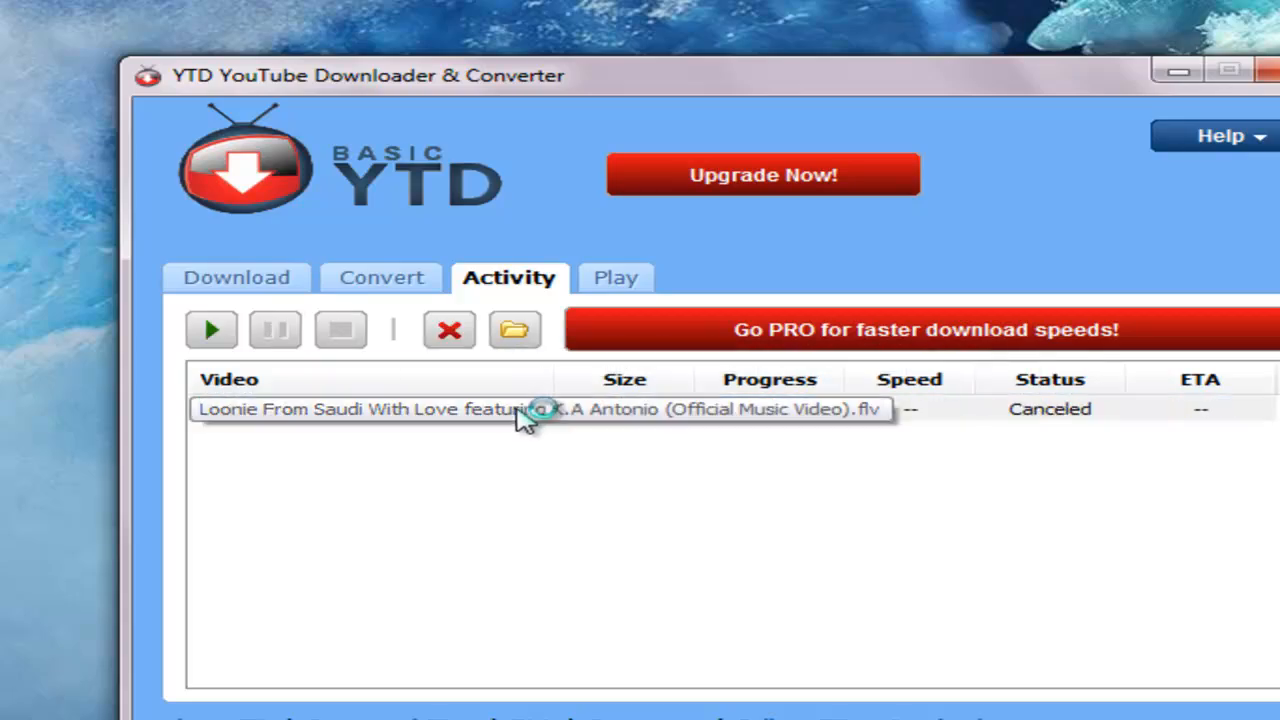
click(523, 409)
click(455, 332)
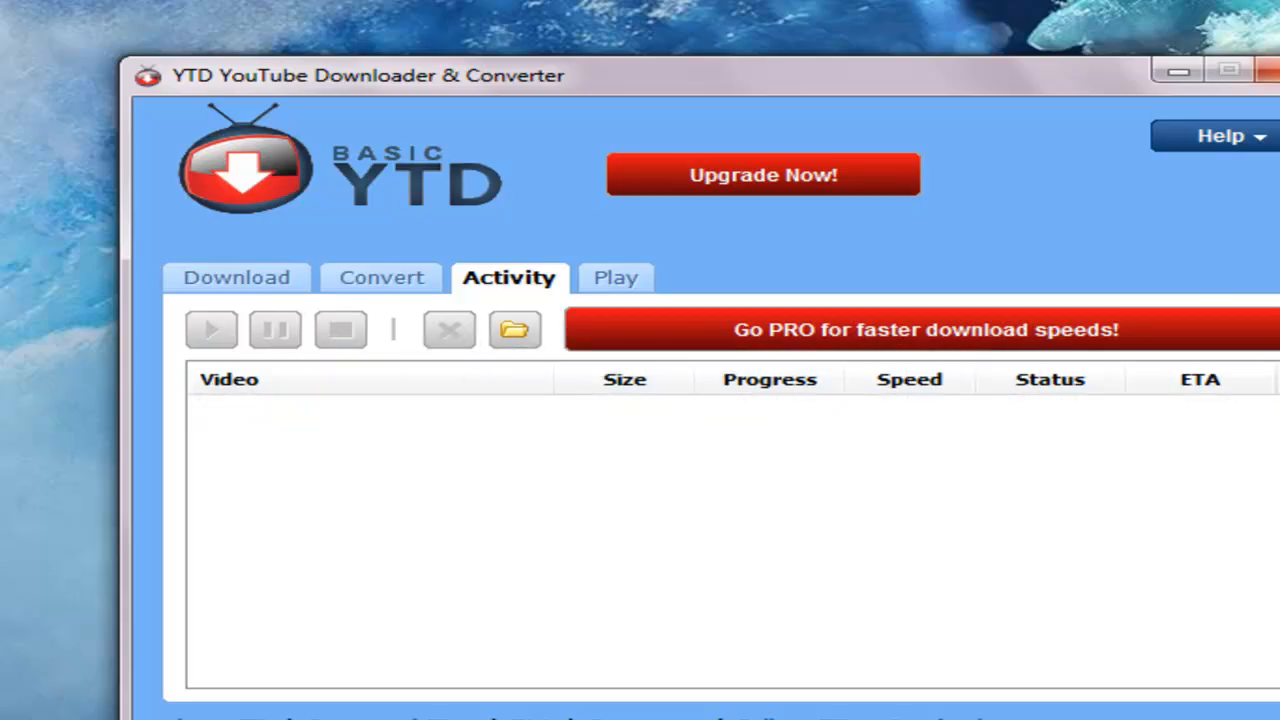